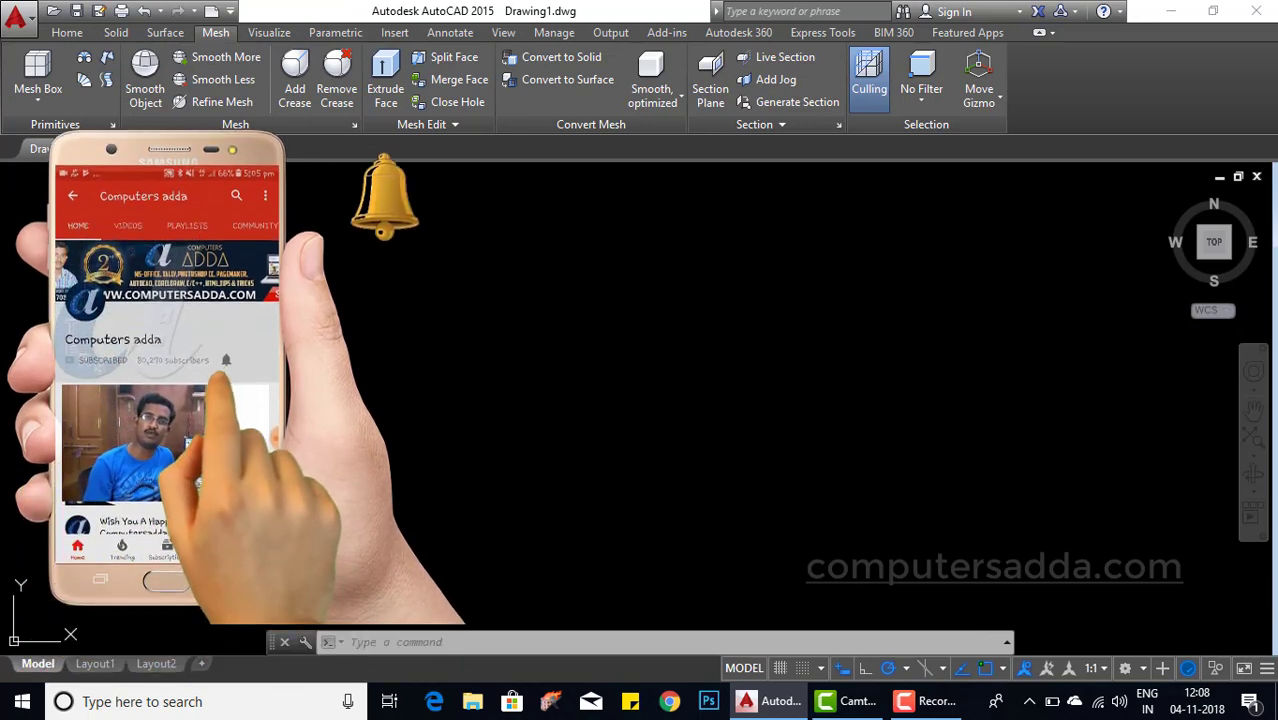
pyautogui.click(67, 32)
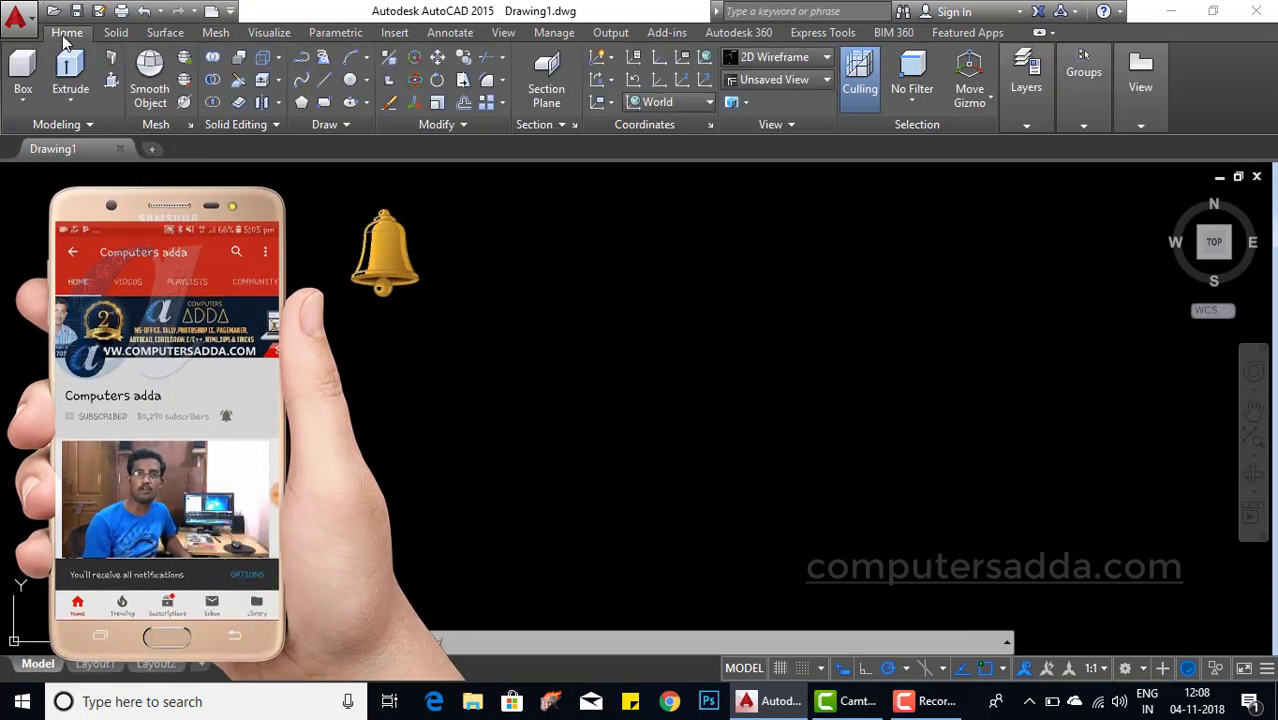
pyautogui.click(23, 98)
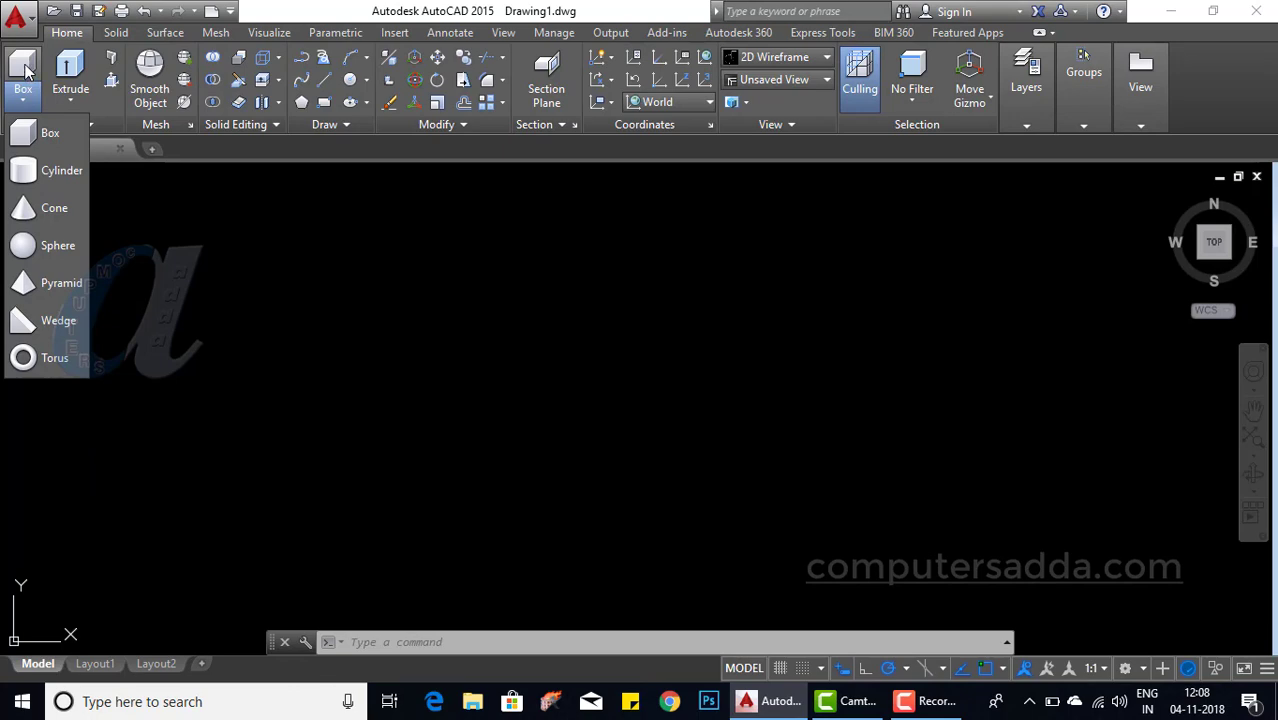
pyautogui.click(220, 34)
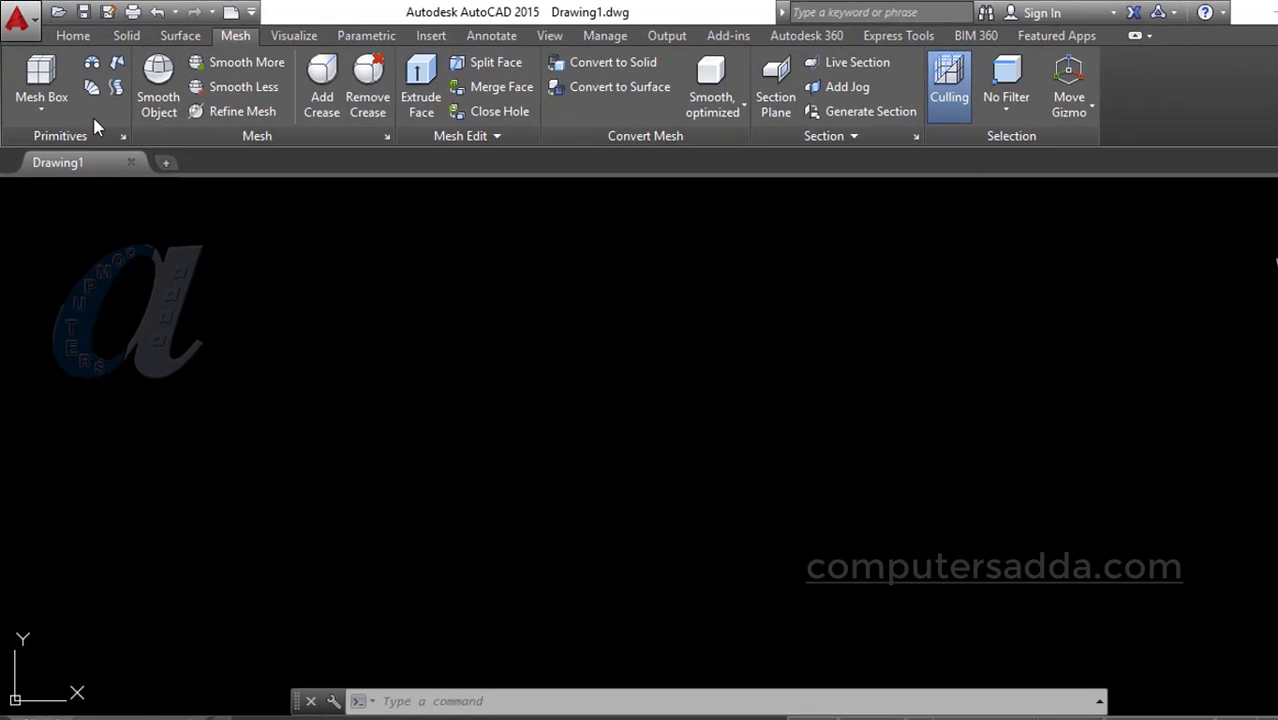
pyautogui.click(66, 174)
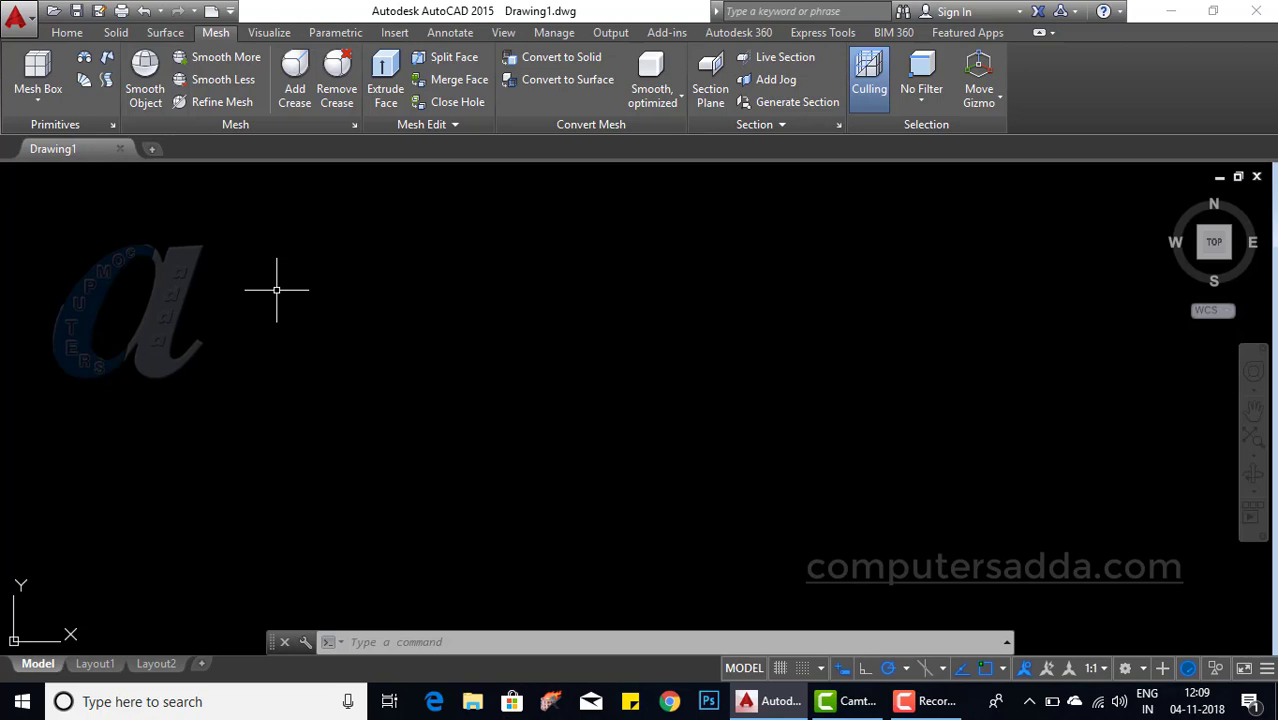
pyautogui.click(1145, 668)
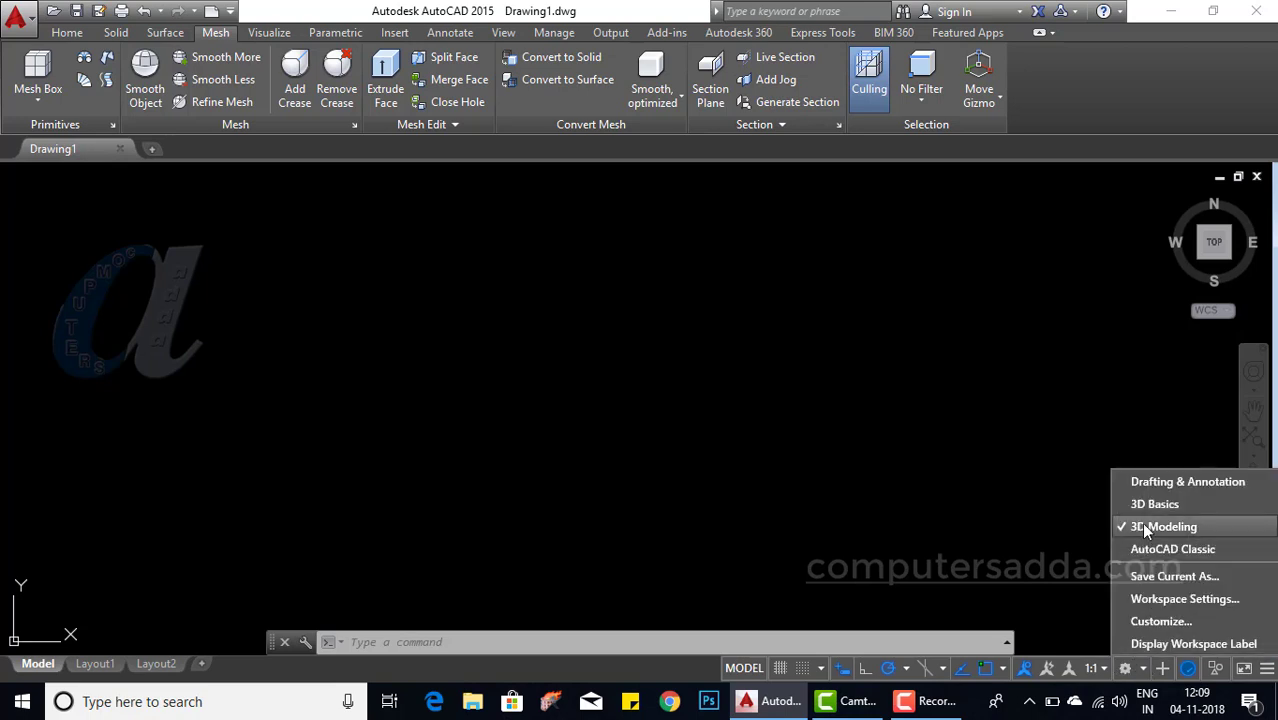
pyautogui.click(890, 500)
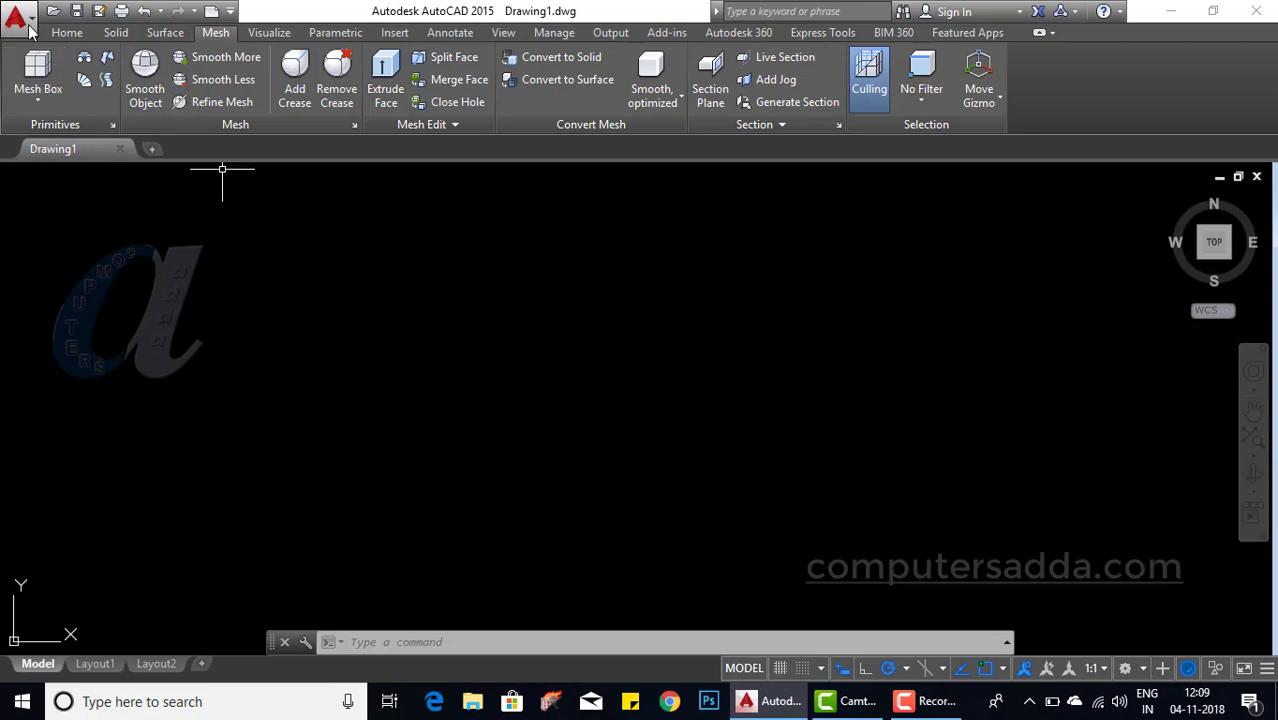
# Set the view to SE Isometric and the visual style to Realistic
pyautogui.click(64, 34)
pyautogui.click(787, 81)
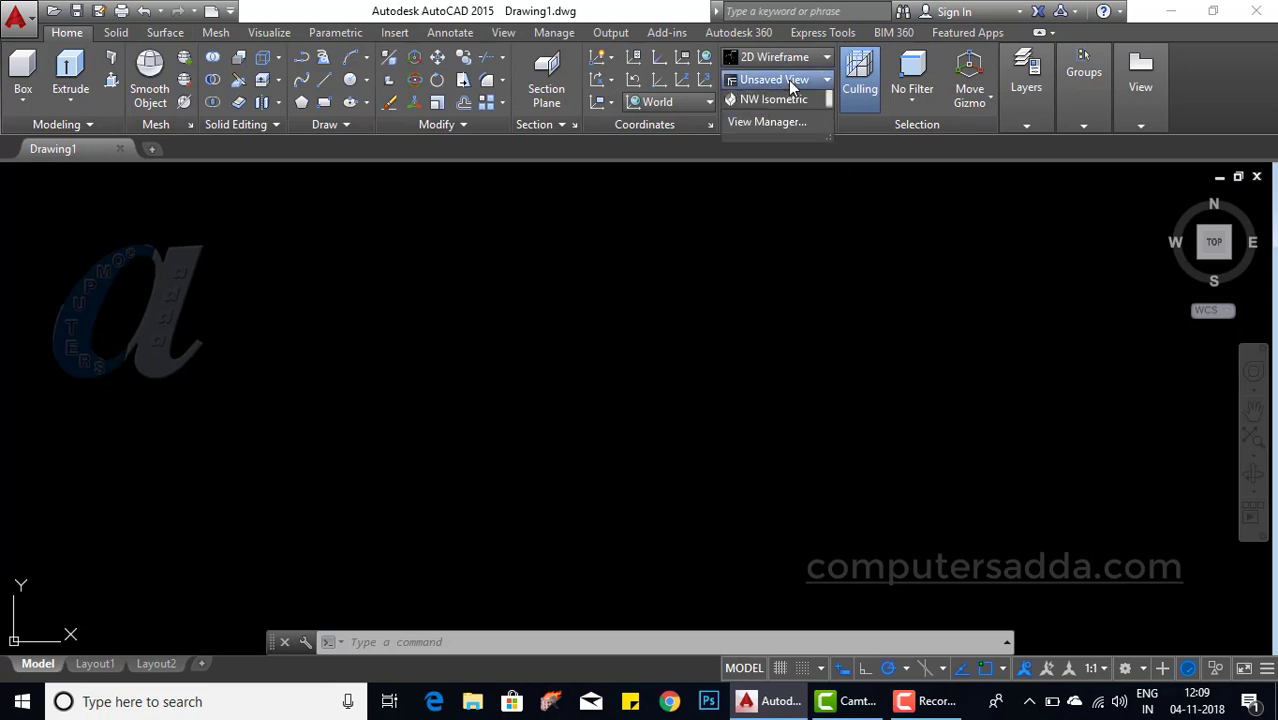
pyautogui.click(765, 235)
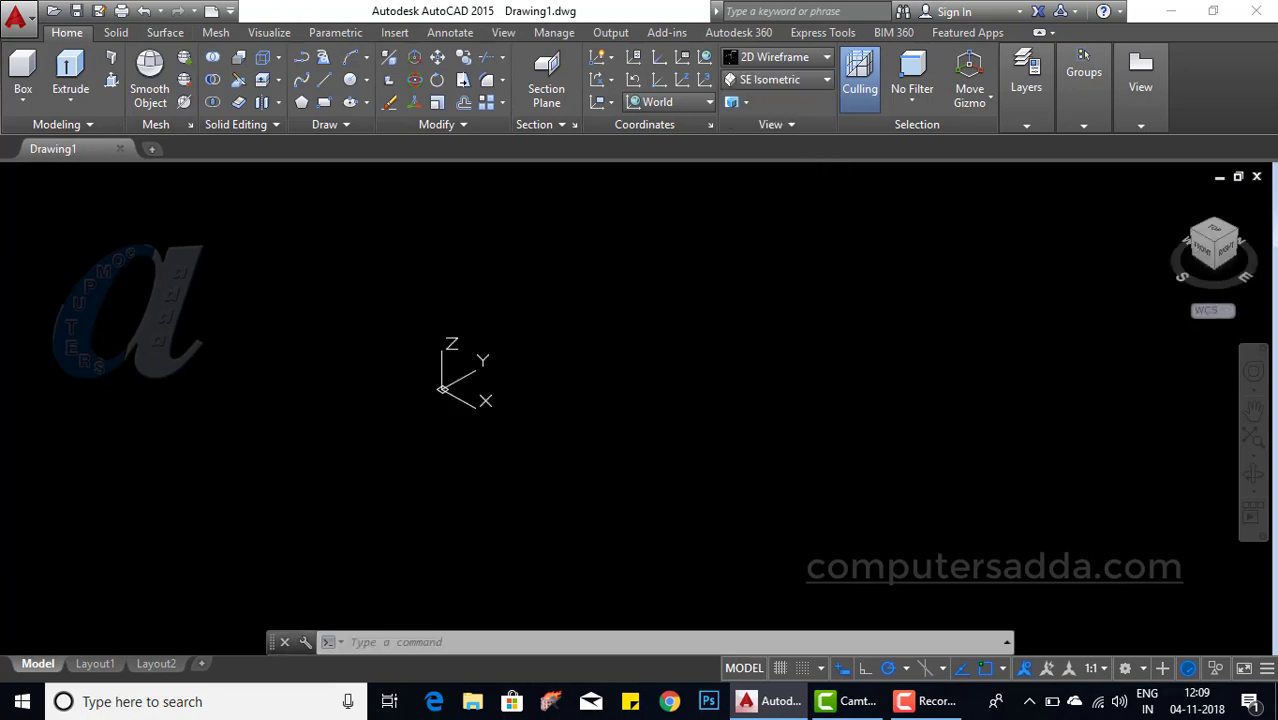
pyautogui.click(785, 58)
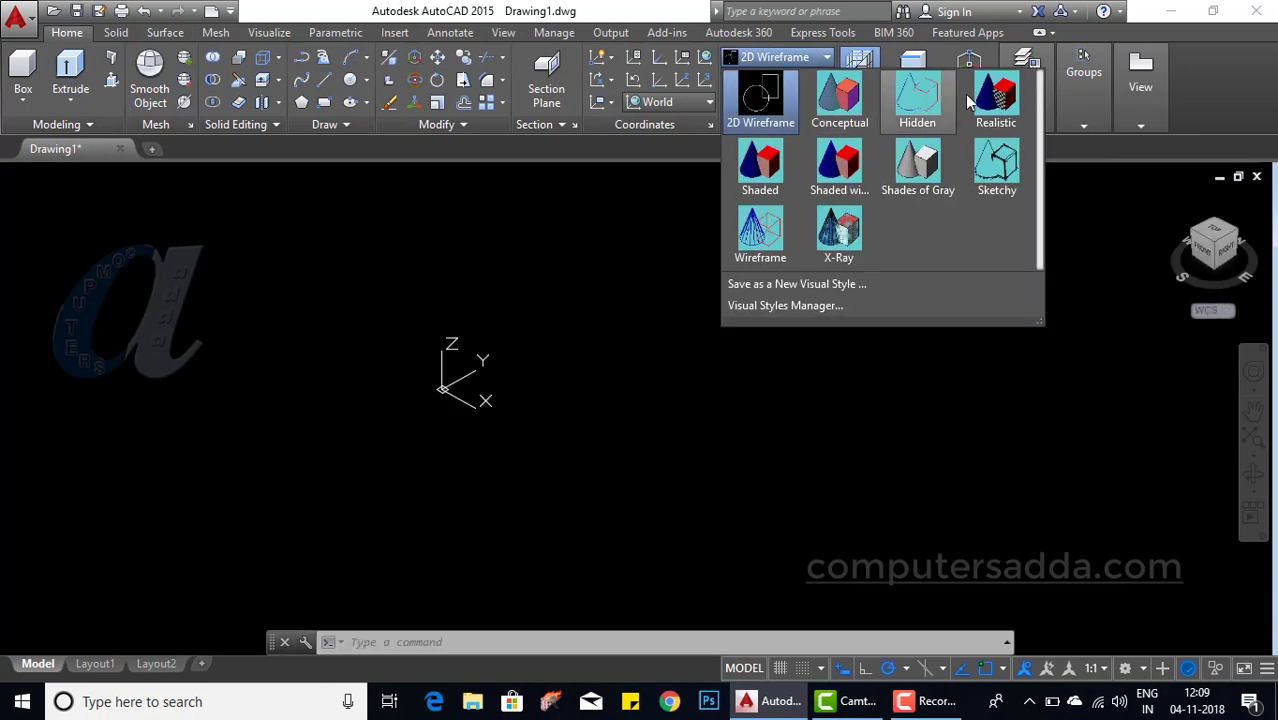
pyautogui.click(989, 98)
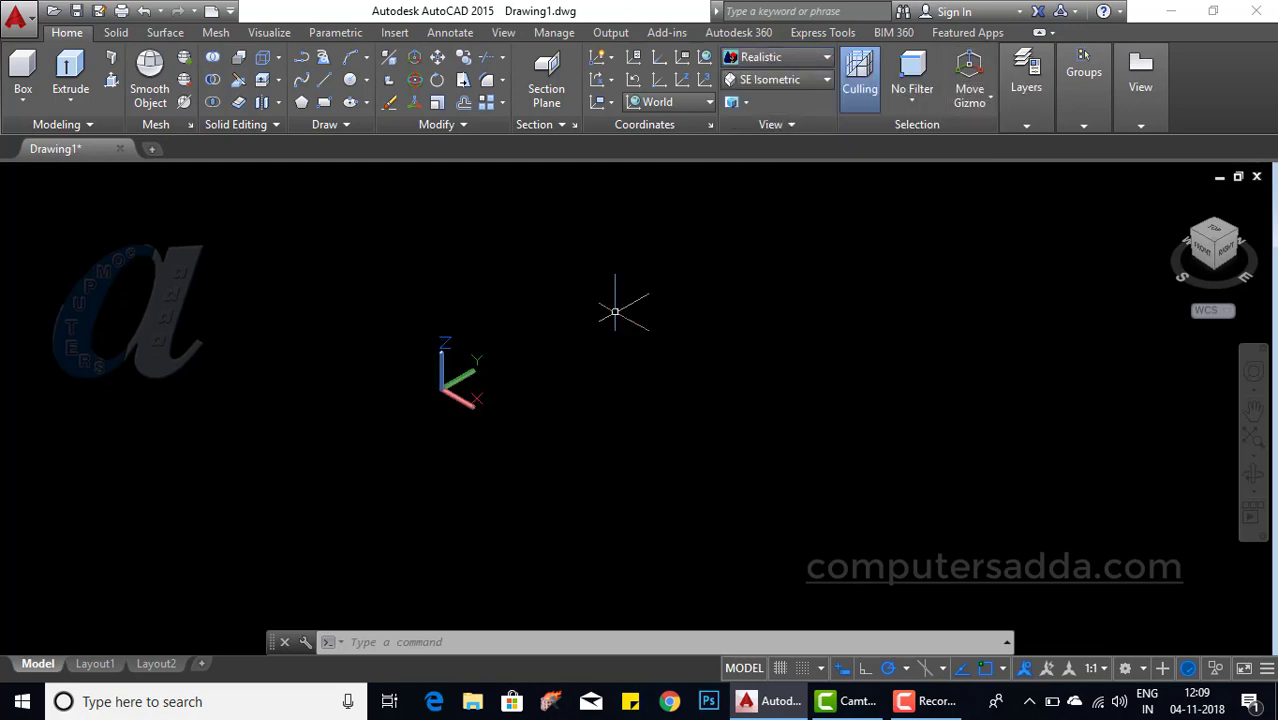
pyautogui.moveTo(741, 290); pyautogui.dragTo(337, 516, button='middle')
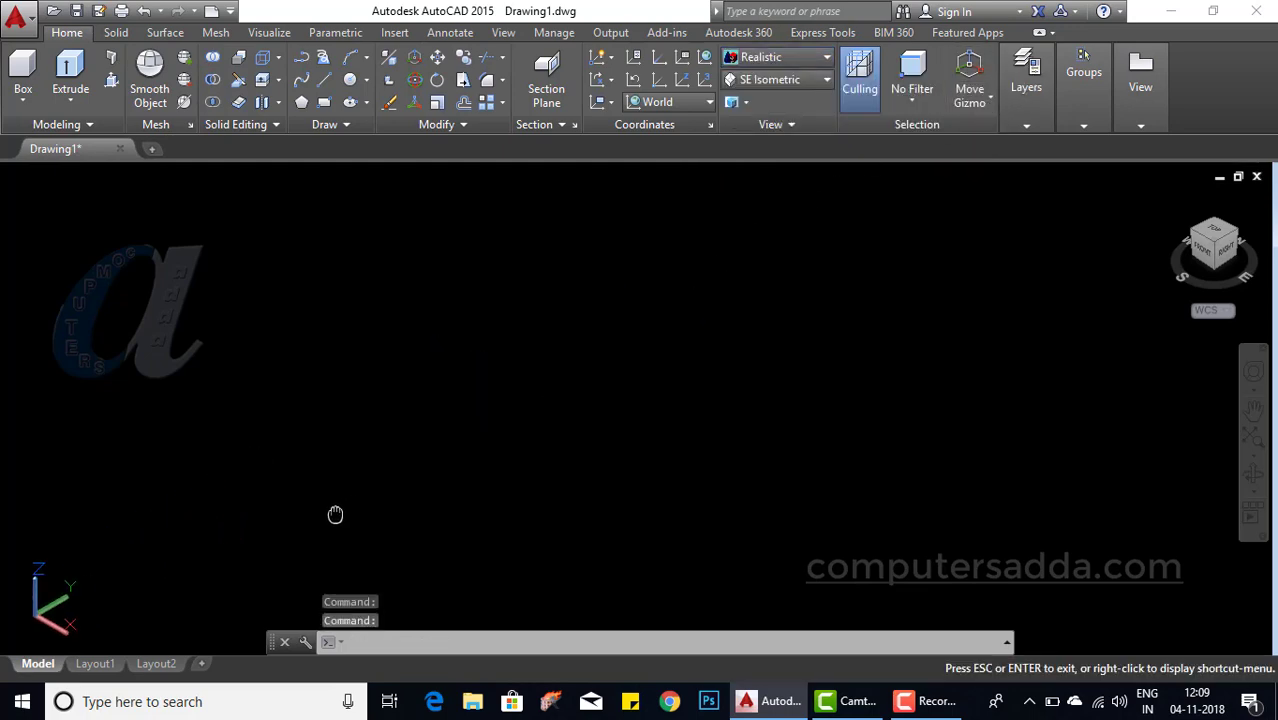
pyautogui.press('Escape')
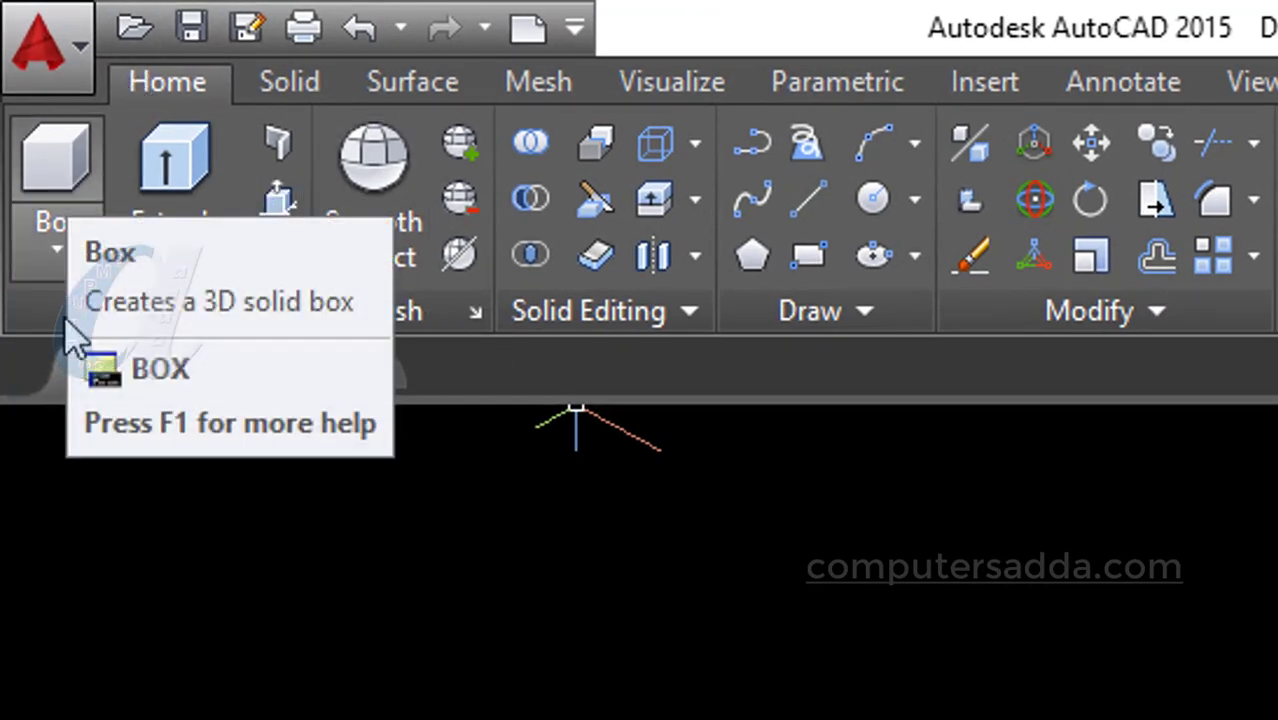
# Create a solid cone with a base radius of about 168 and a height of about 395
pyautogui.click(52, 269)
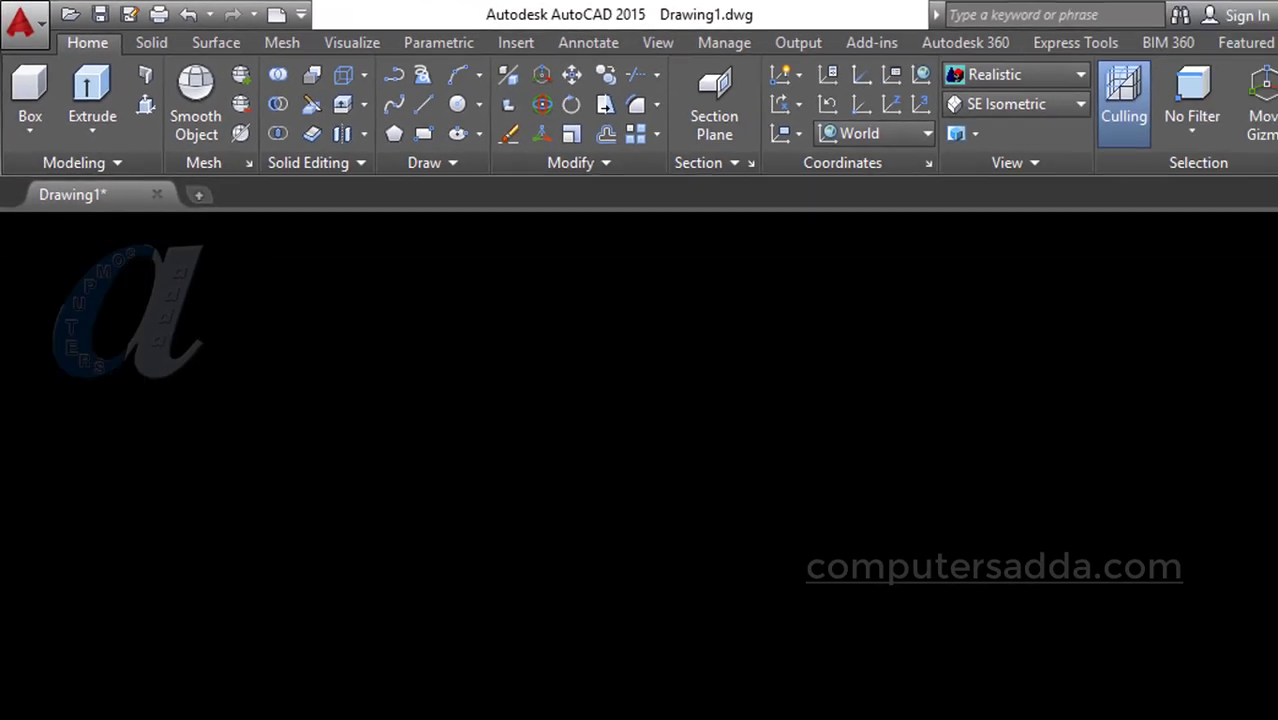
pyautogui.press('Escape')
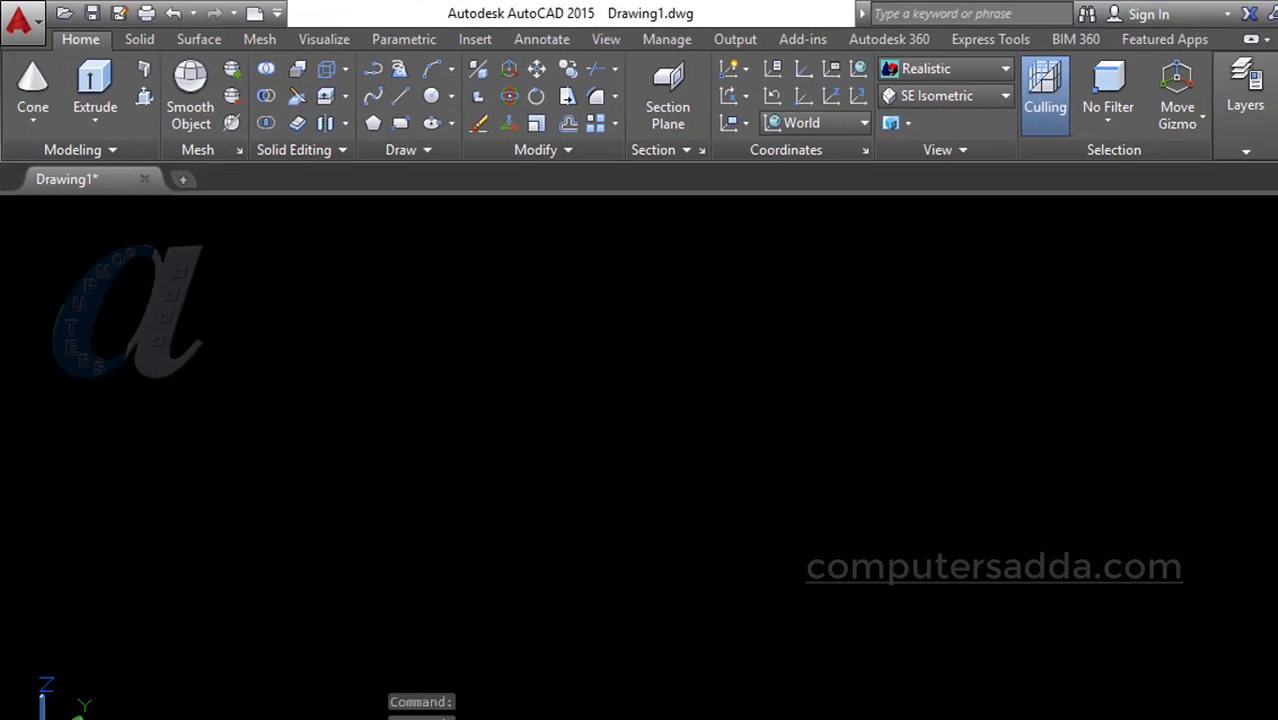
pyautogui.moveTo(357, 602); pyautogui.dragTo(528, 578)
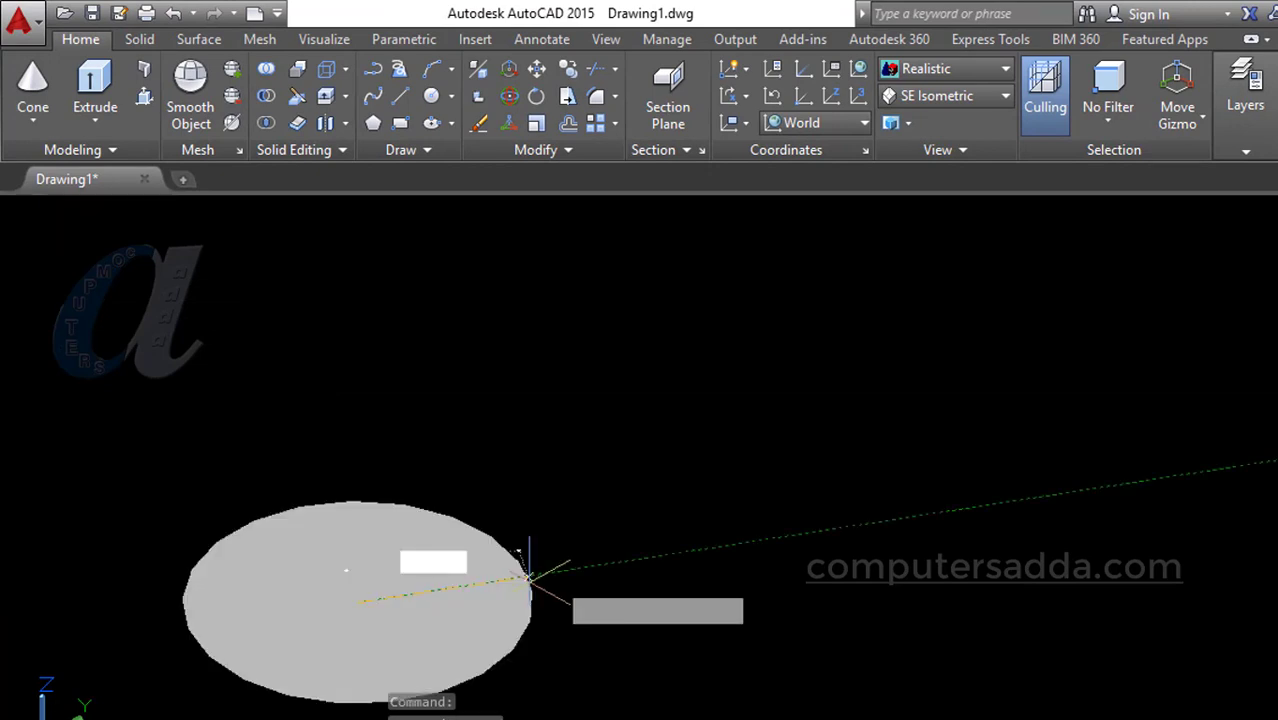
pyautogui.click(454, 521)
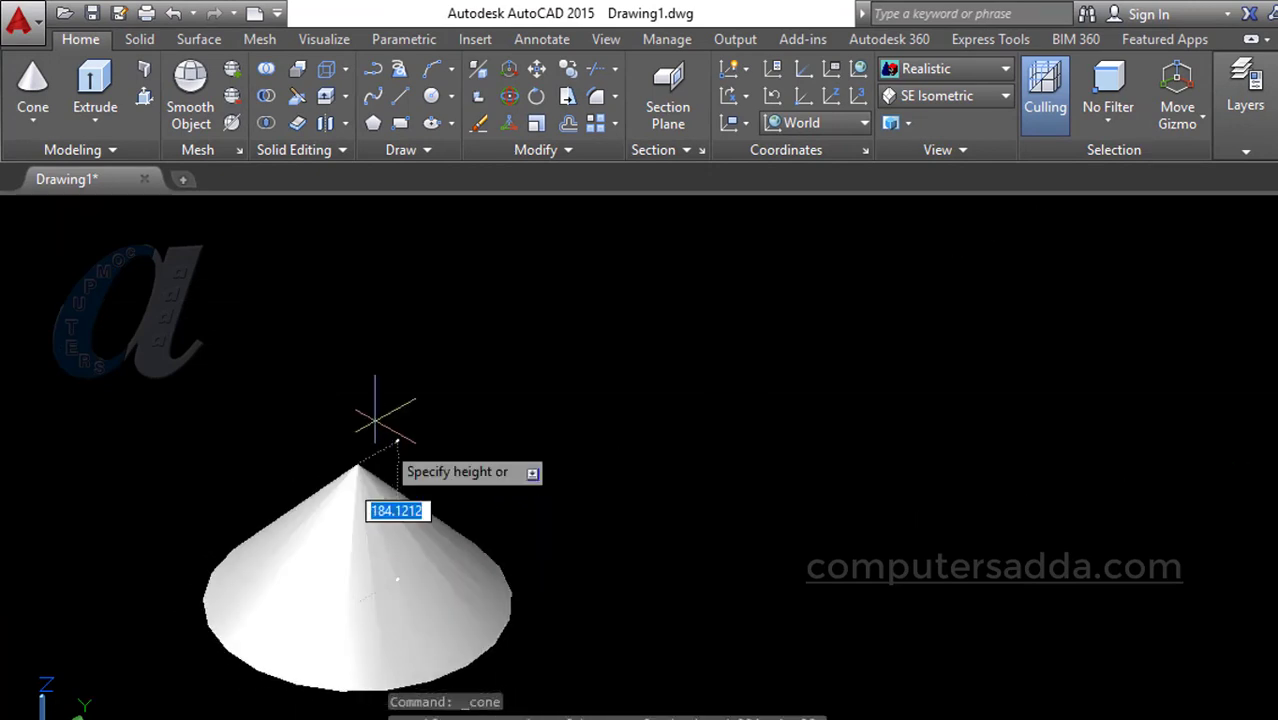
pyautogui.click(357, 300)
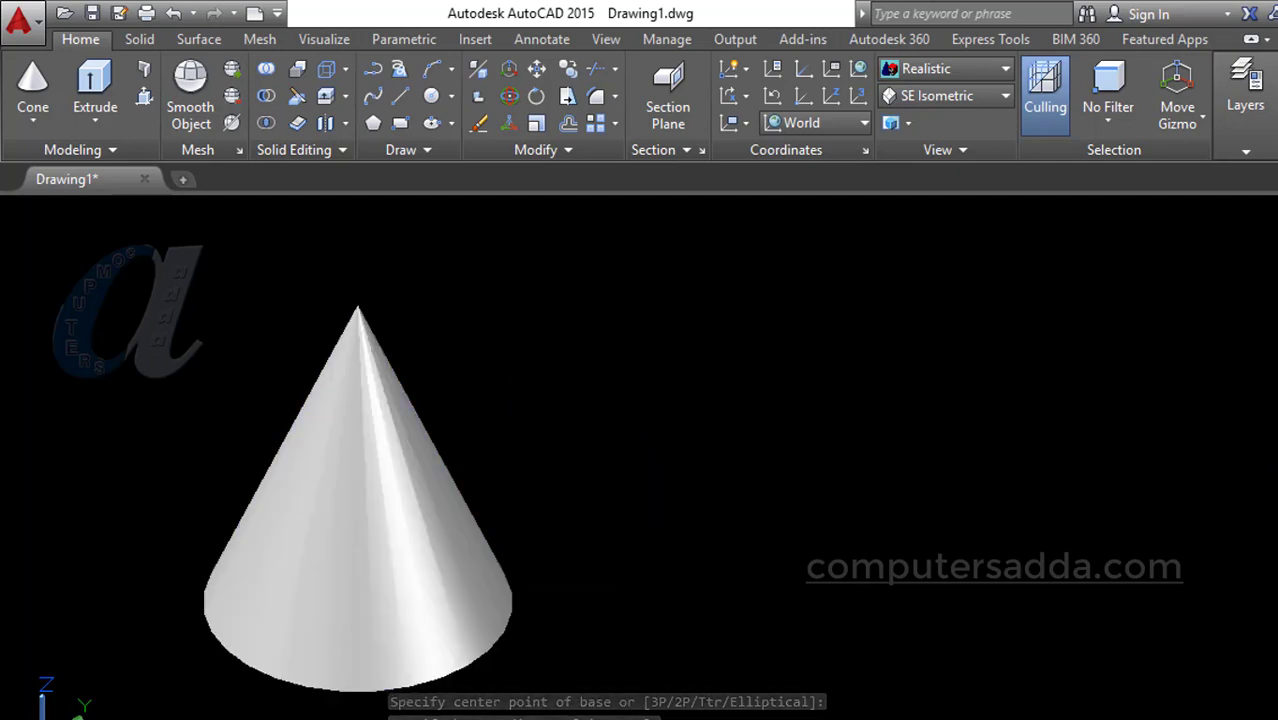
# Create a mesh cone beside the solid cone with a base radius of about 144
pyautogui.moveTo(645, 472); pyautogui.dragTo(568, 481, button='middle')
pyautogui.click(565, 471)
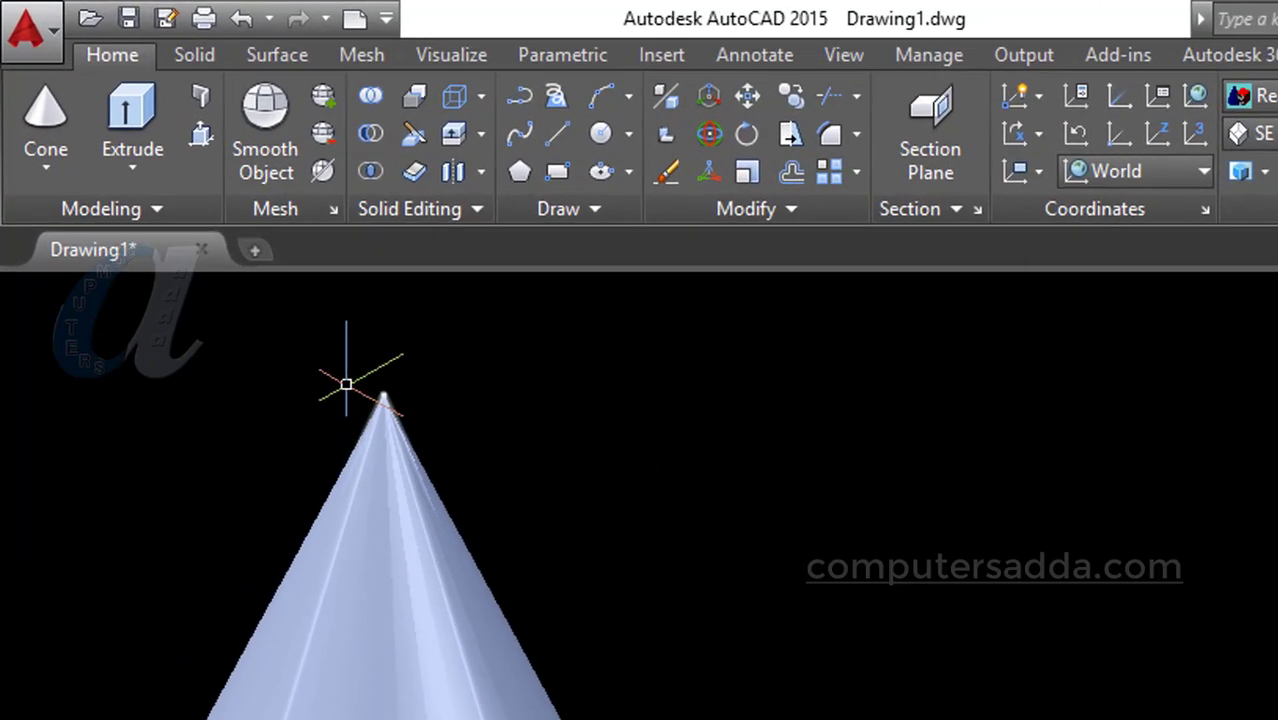
pyautogui.click(361, 54)
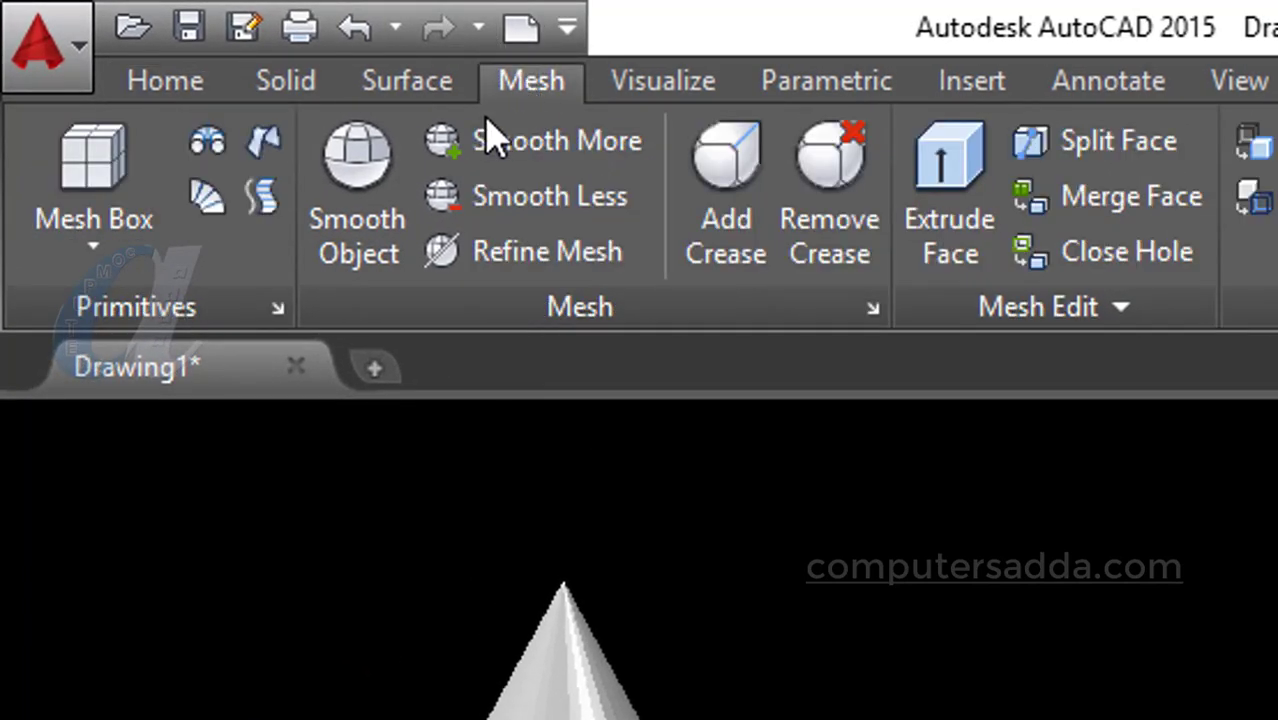
pyautogui.click(92, 248)
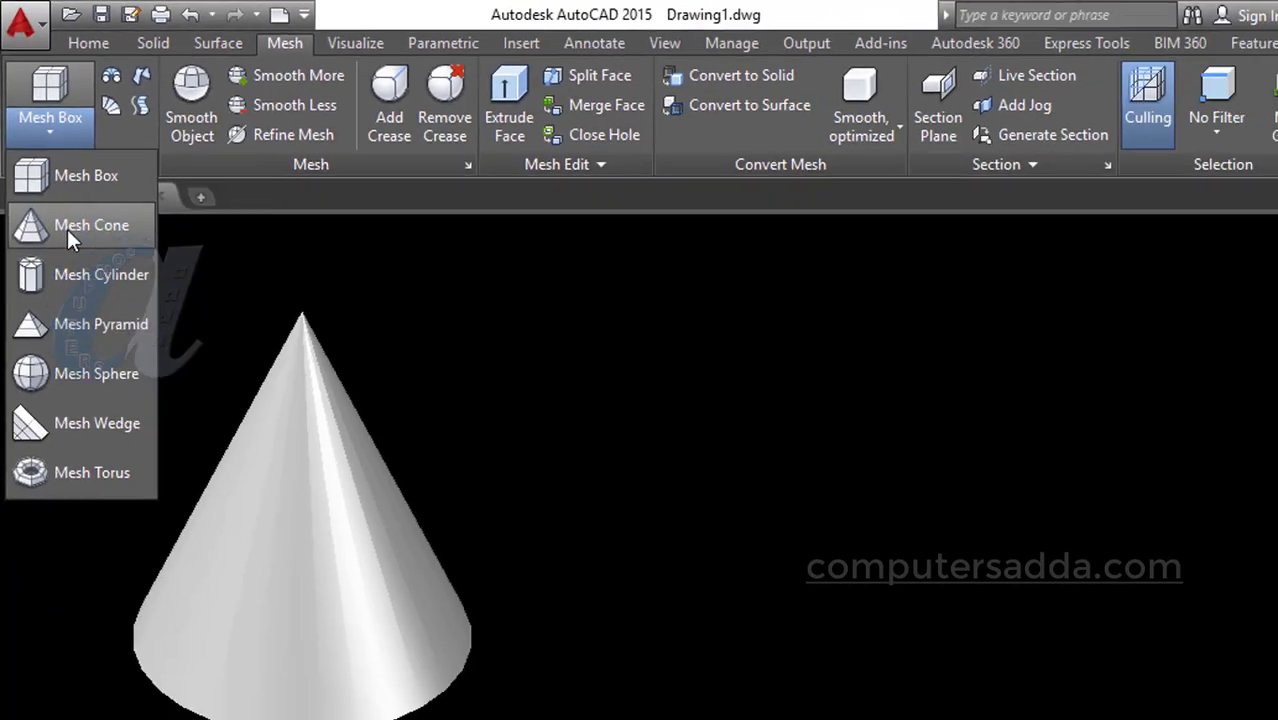
pyautogui.click(622, 490)
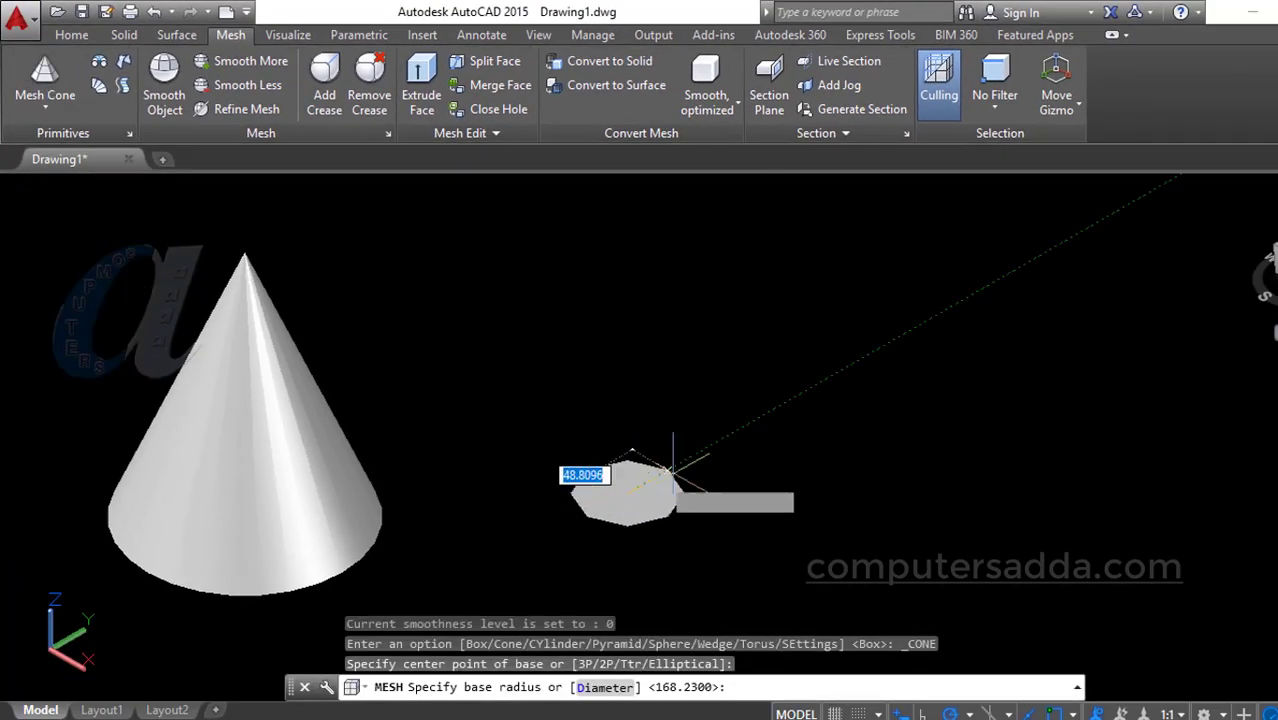
pyautogui.click(733, 462)
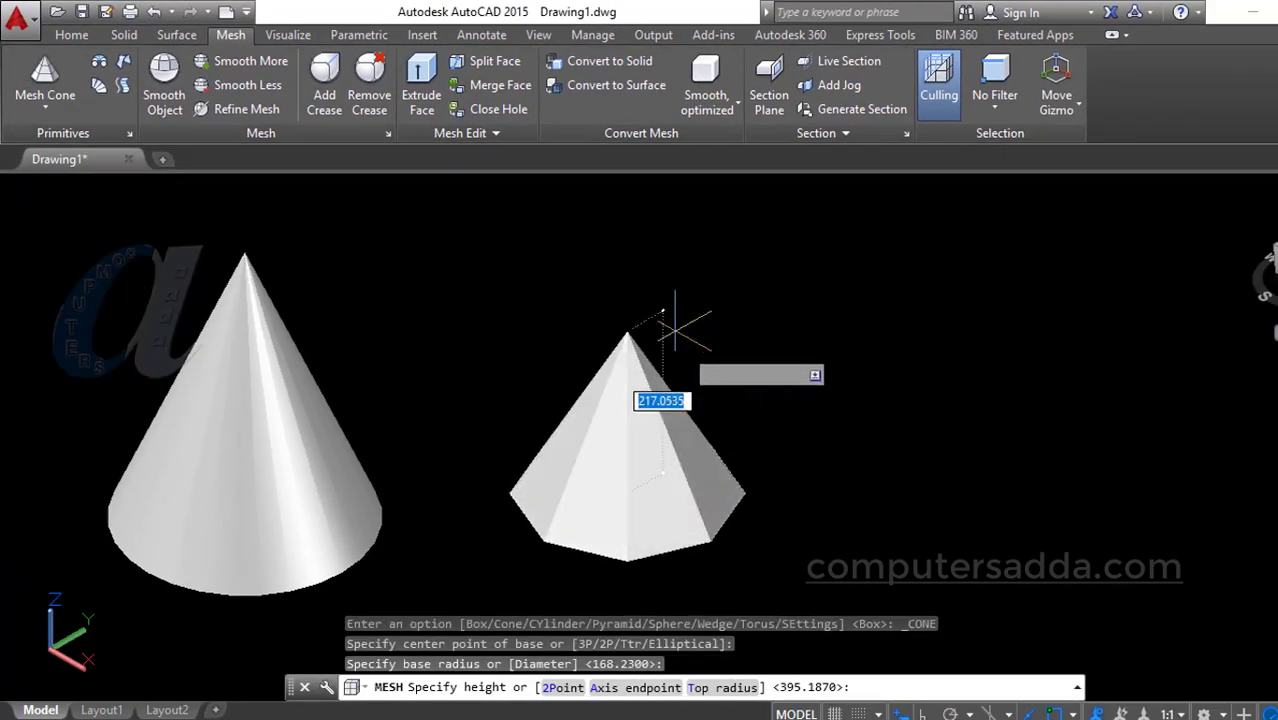
pyautogui.click(635, 213)
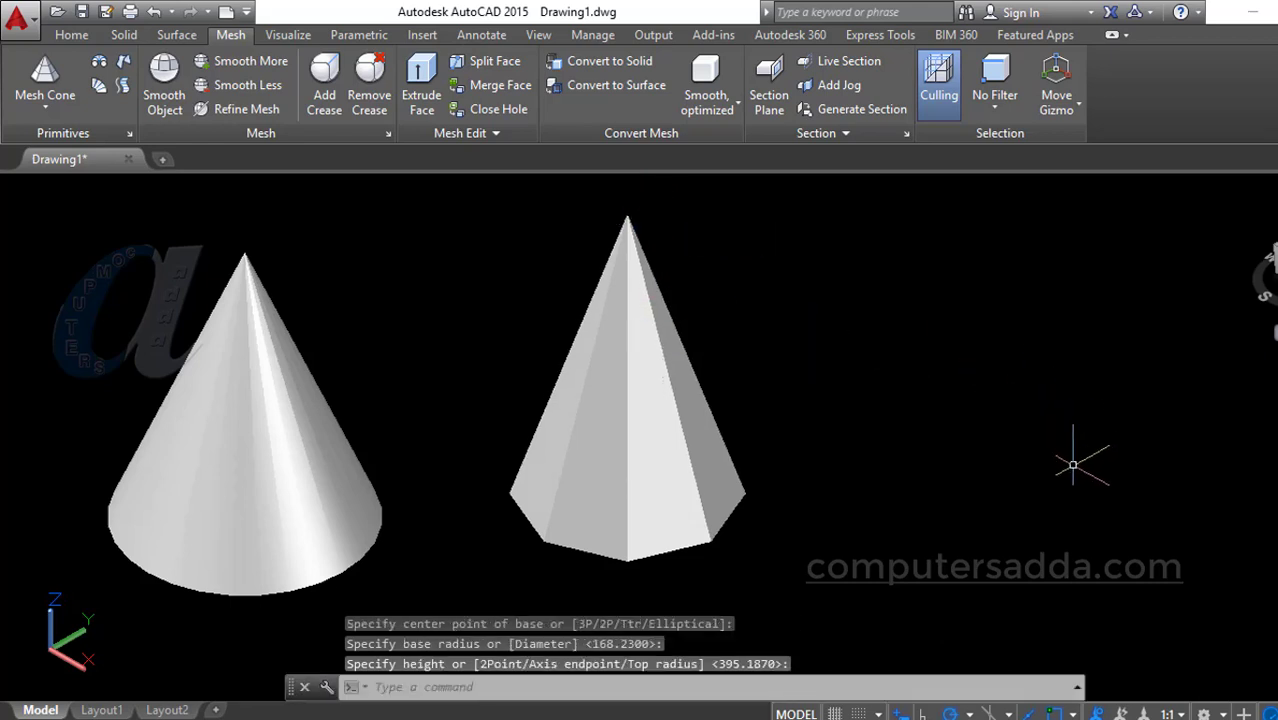
# Create a mesh cylinder in the empty space beyond the mesh cone, slightly narrower than that cone
pyautogui.click(45, 100)
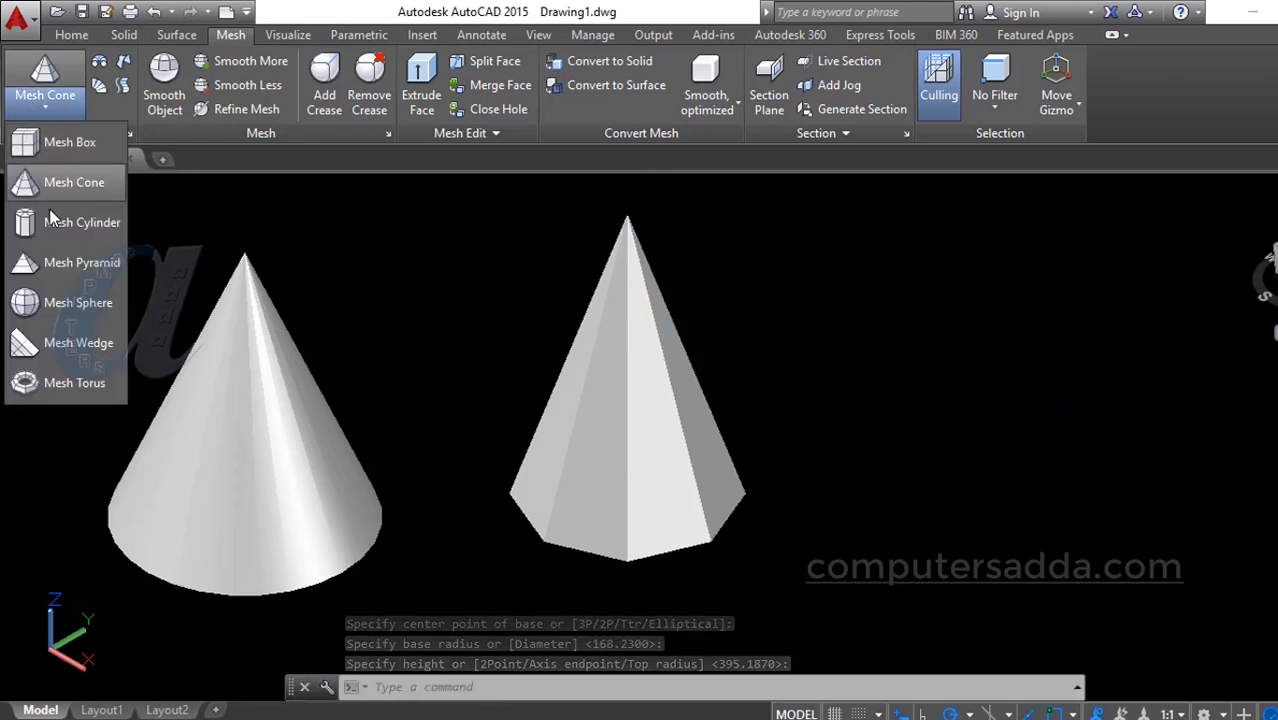
pyautogui.click(80, 222)
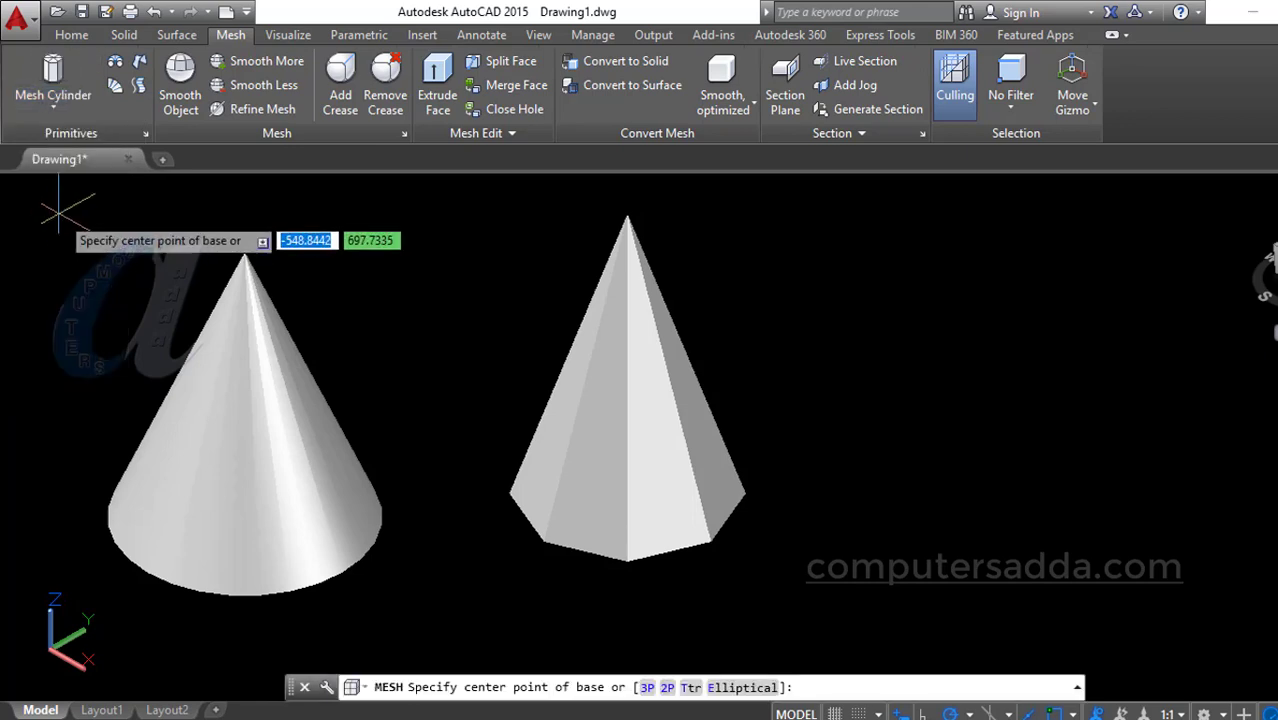
pyautogui.click(994, 521)
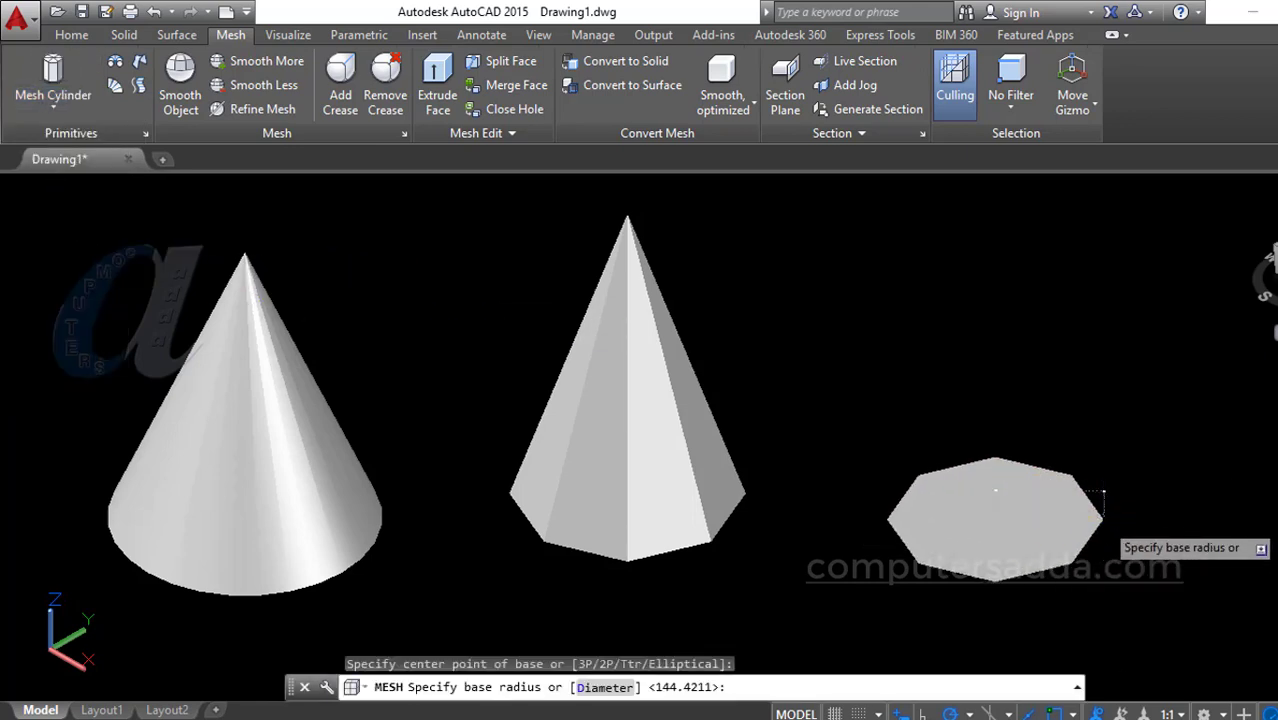
pyautogui.click(1103, 491)
pyautogui.click(990, 290)
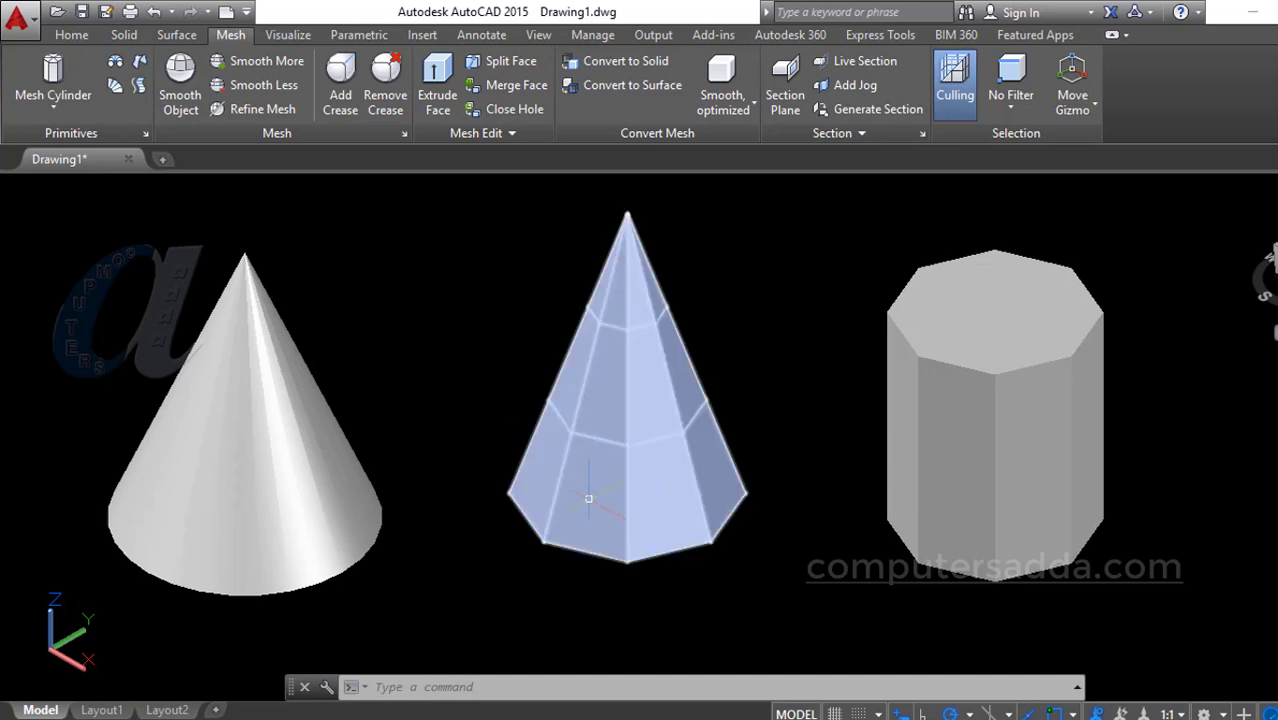
# Examine the face divisions of the mesh cone and mesh cylinder and compare them with the smooth solid cone
pyautogui.moveTo(589, 498)
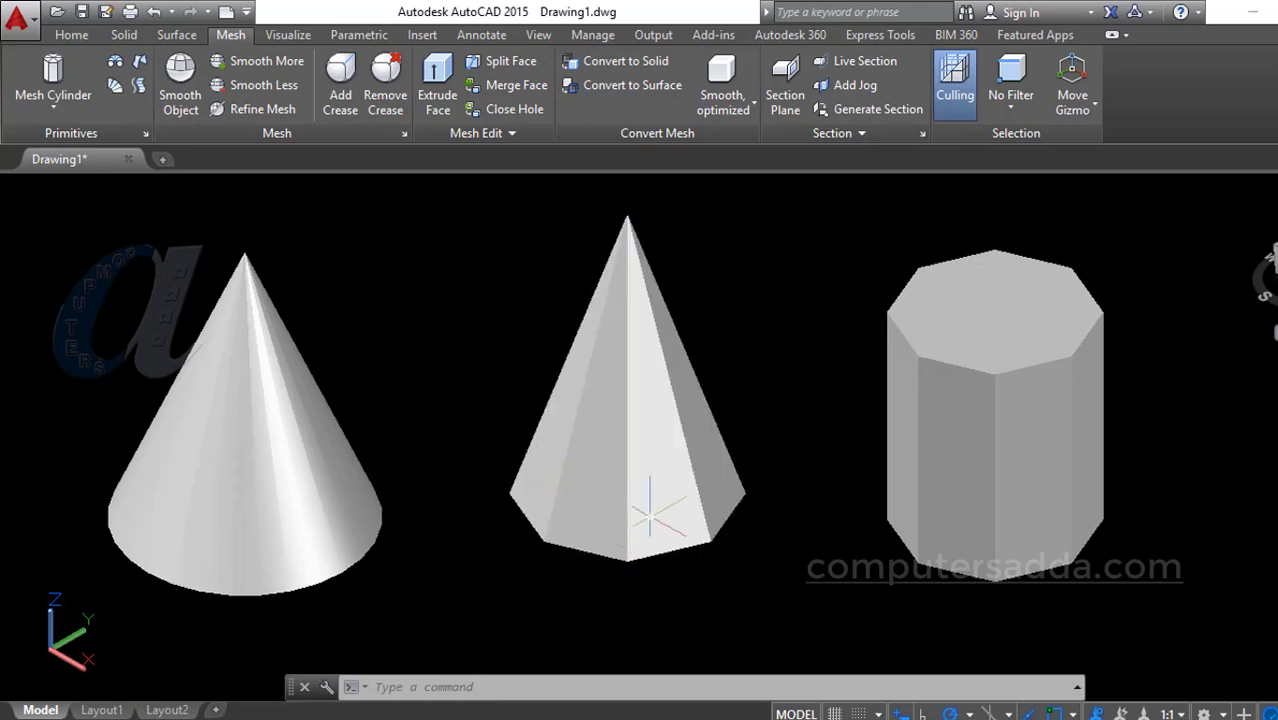
pyautogui.moveTo(650, 494)
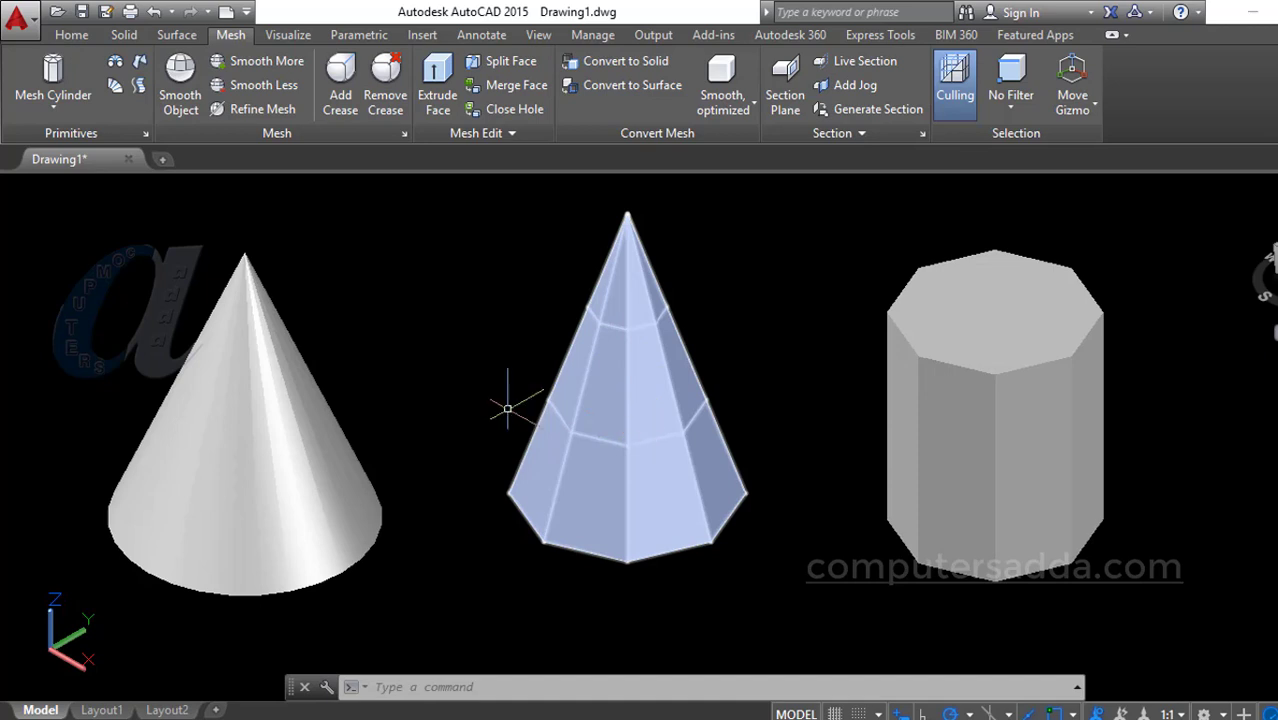
pyautogui.moveTo(489, 325); pyautogui.dragTo(399, 330, button='middle')
pyautogui.click(887, 427)
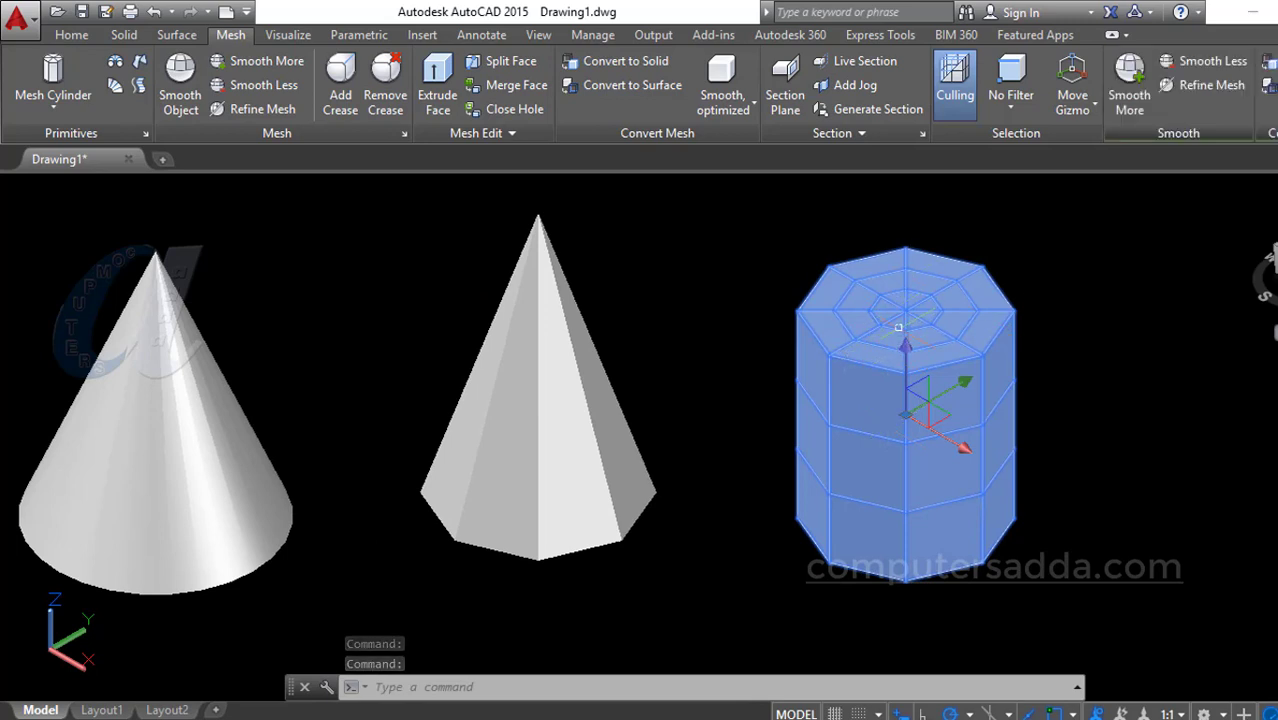
pyautogui.press('Escape')
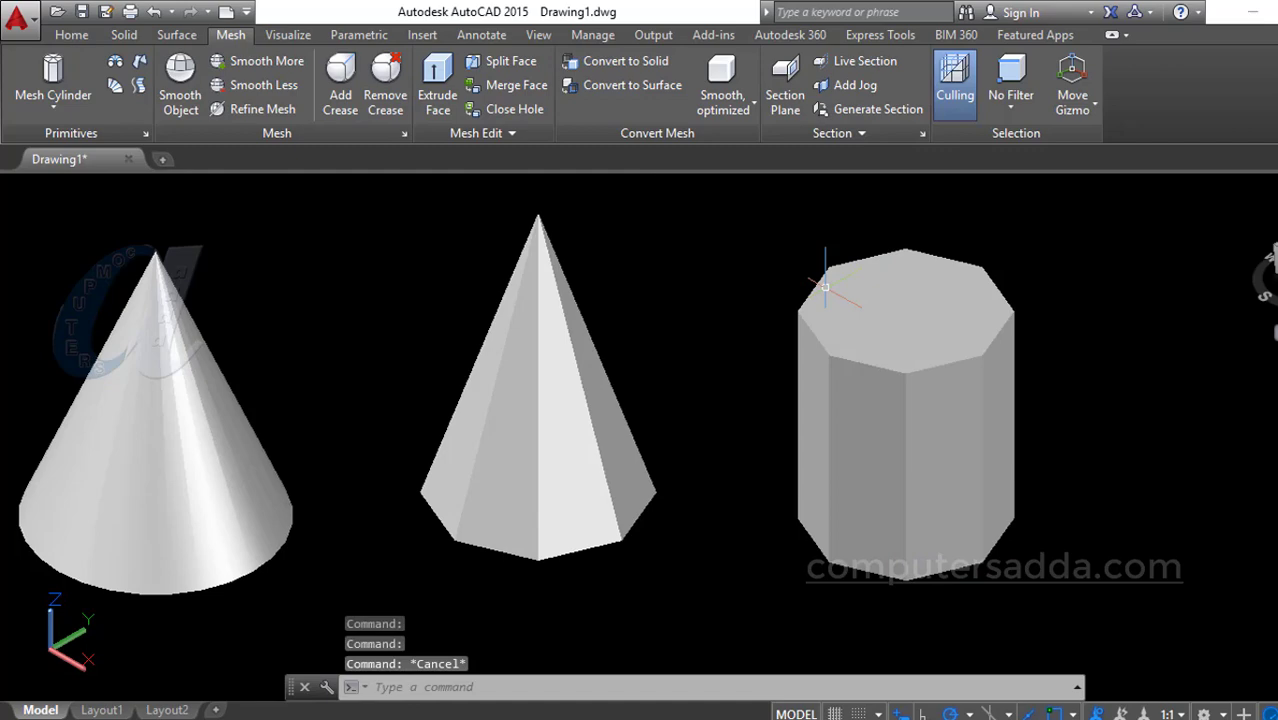
pyautogui.click(877, 308)
pyautogui.scroll(5, 877, 308)
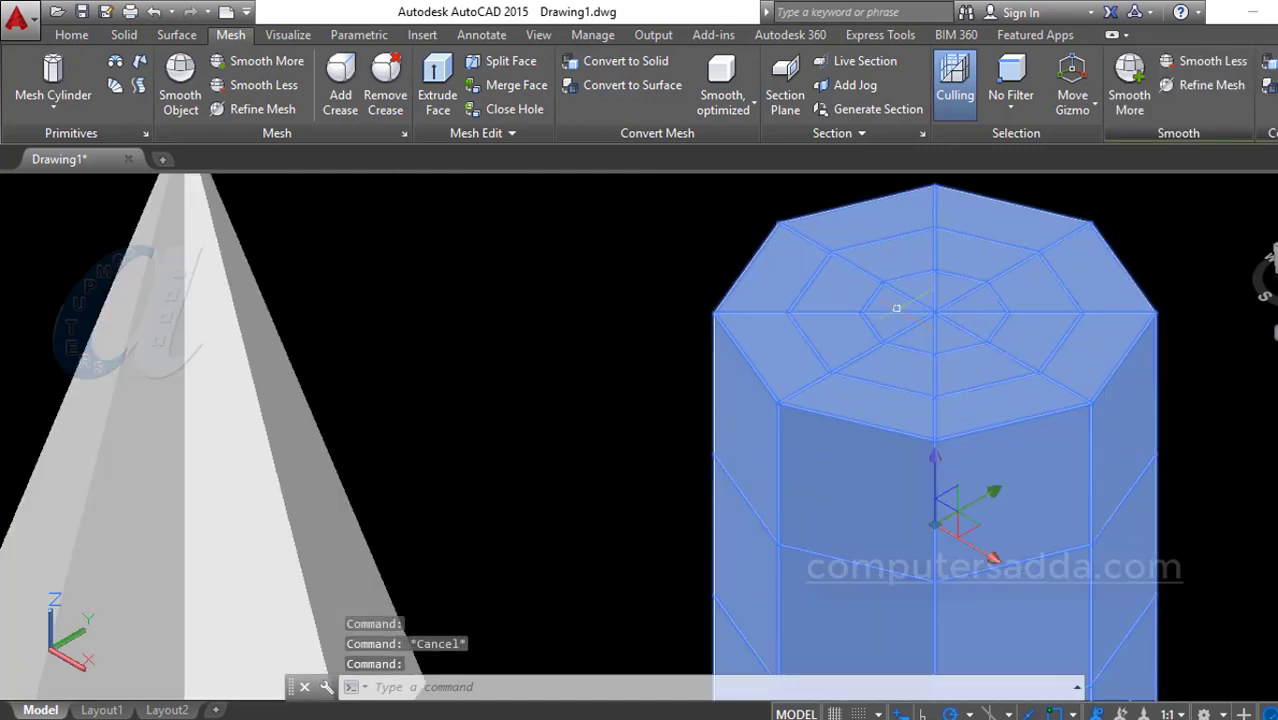
pyautogui.scroll(-6, 873, 340)
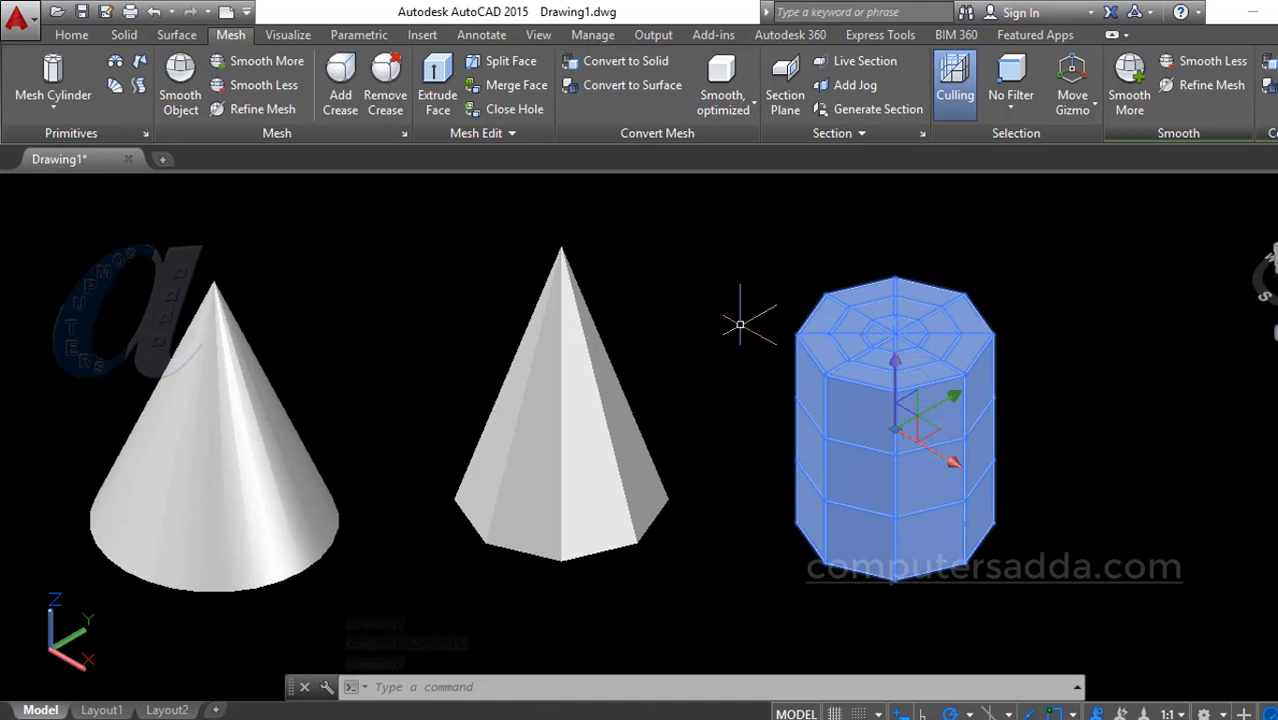
pyautogui.press('Escape')
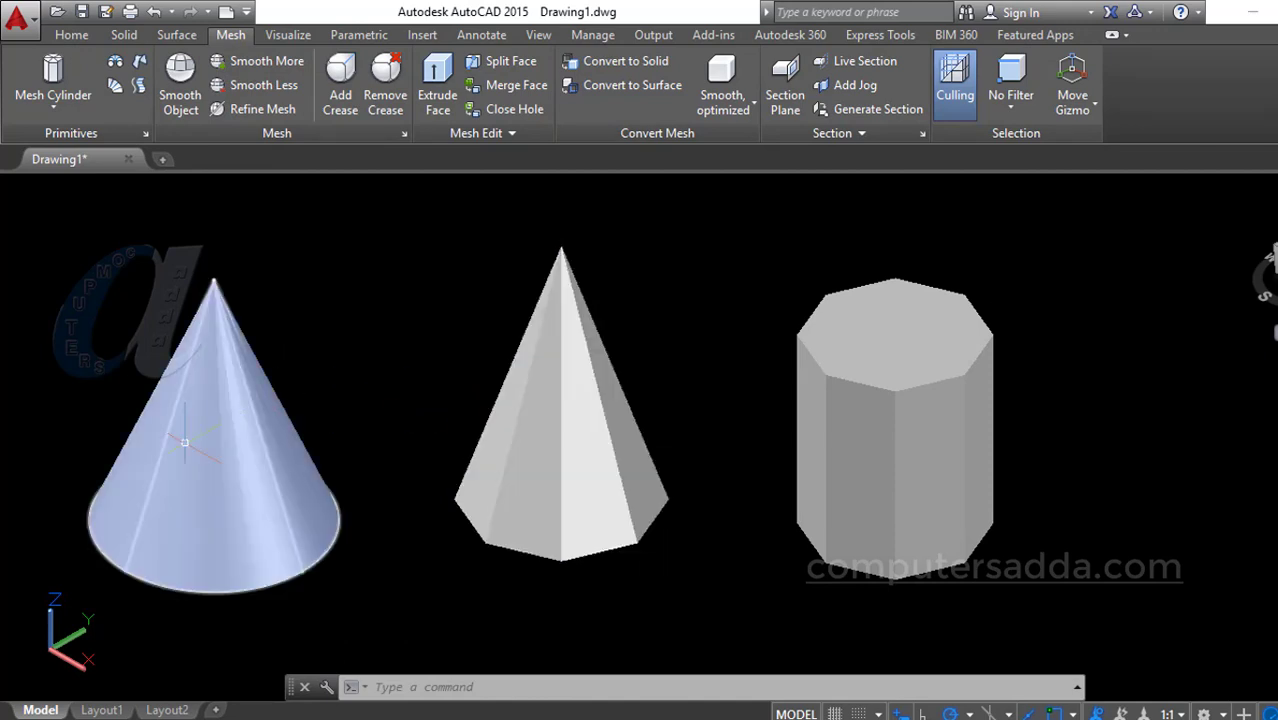
pyautogui.moveTo(184, 441)
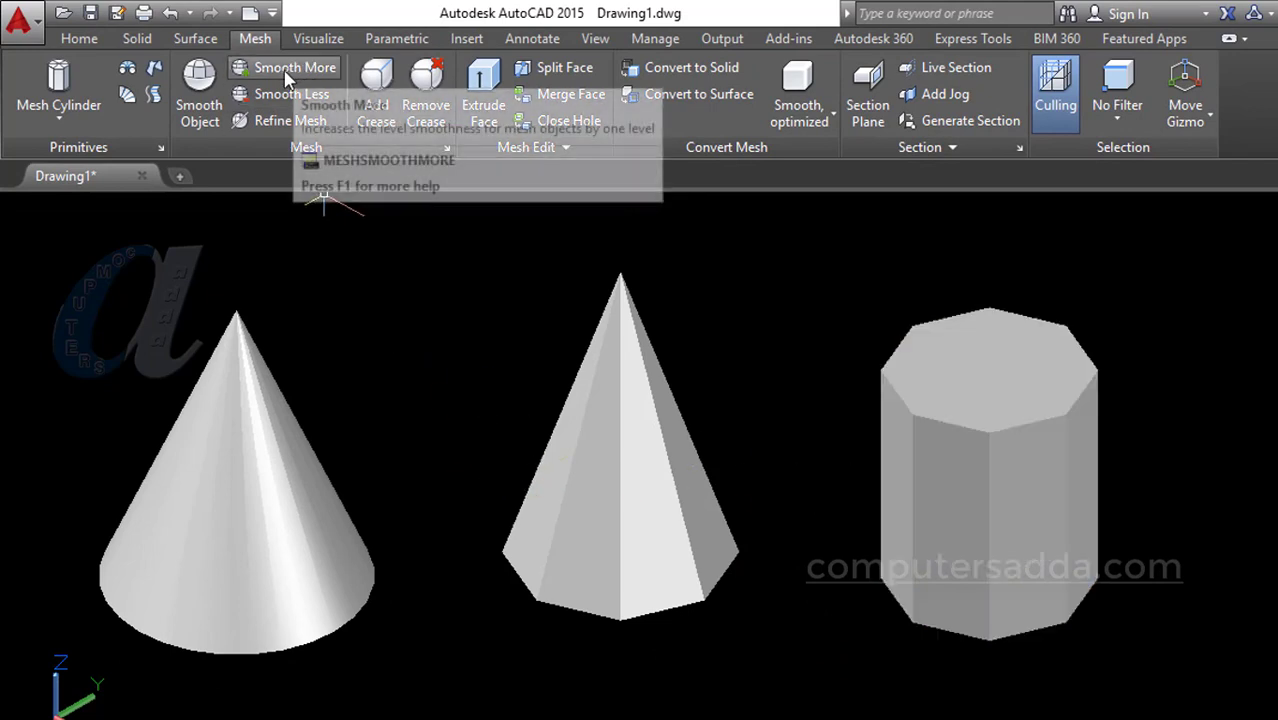
# Increase the mesh cone's smoothness by three levels with Smooth More
pyautogui.click(287, 78)
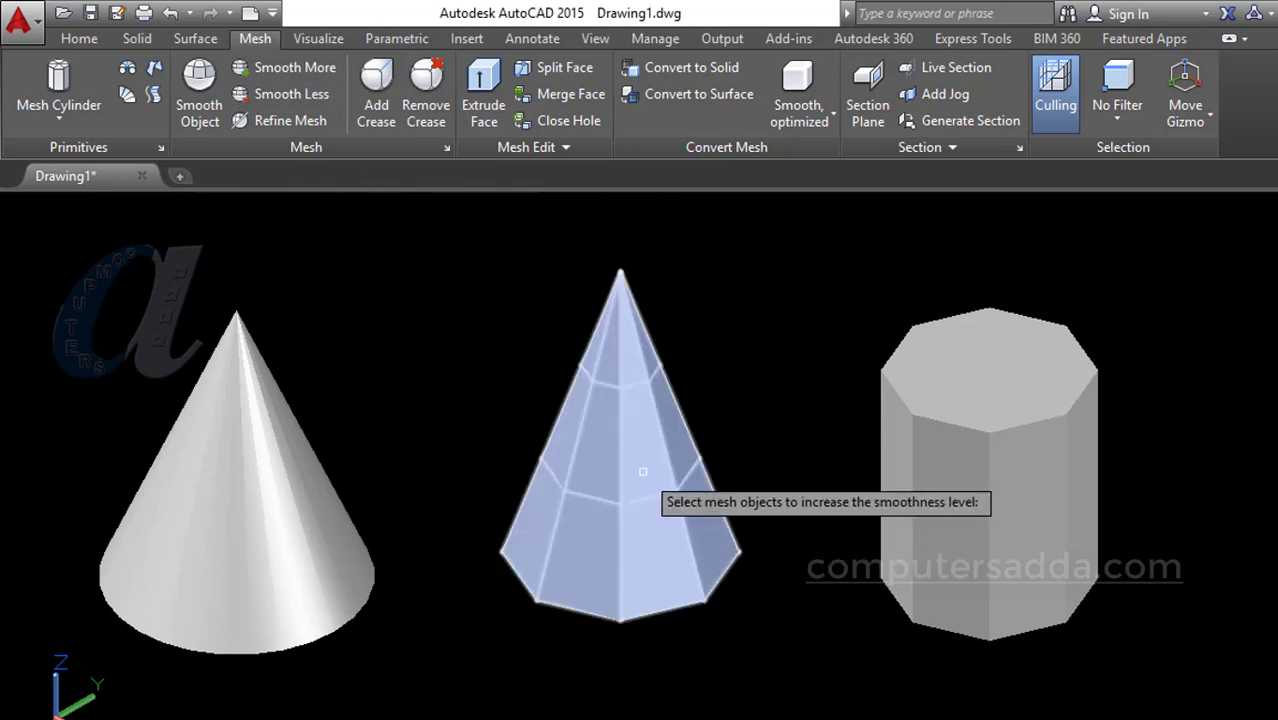
pyautogui.click(643, 471)
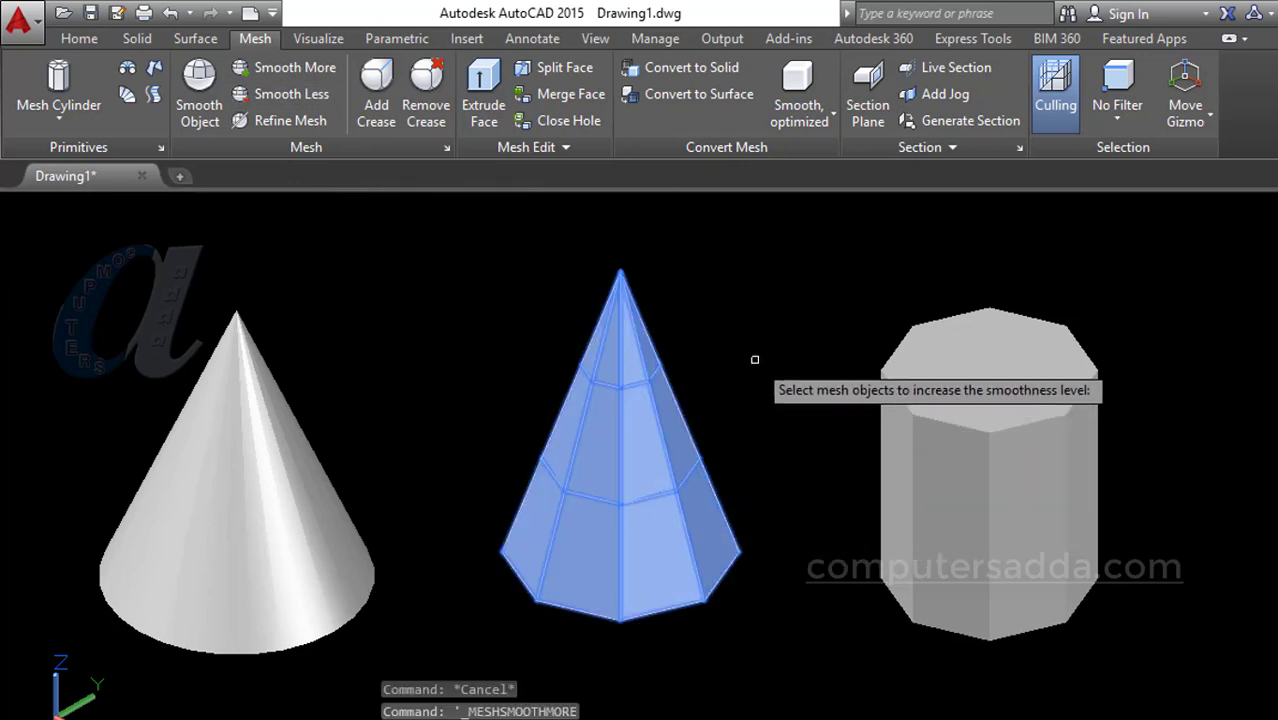
pyautogui.press('Return')
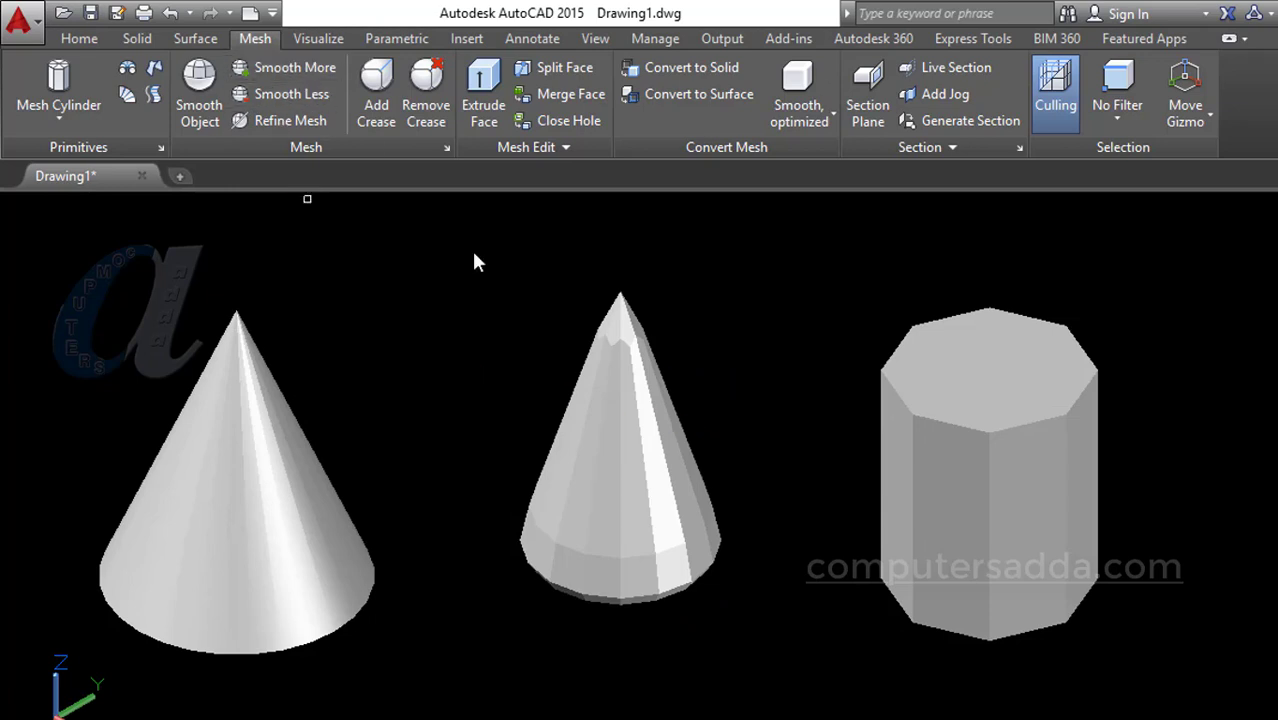
pyautogui.click(613, 476)
pyautogui.click(613, 476)
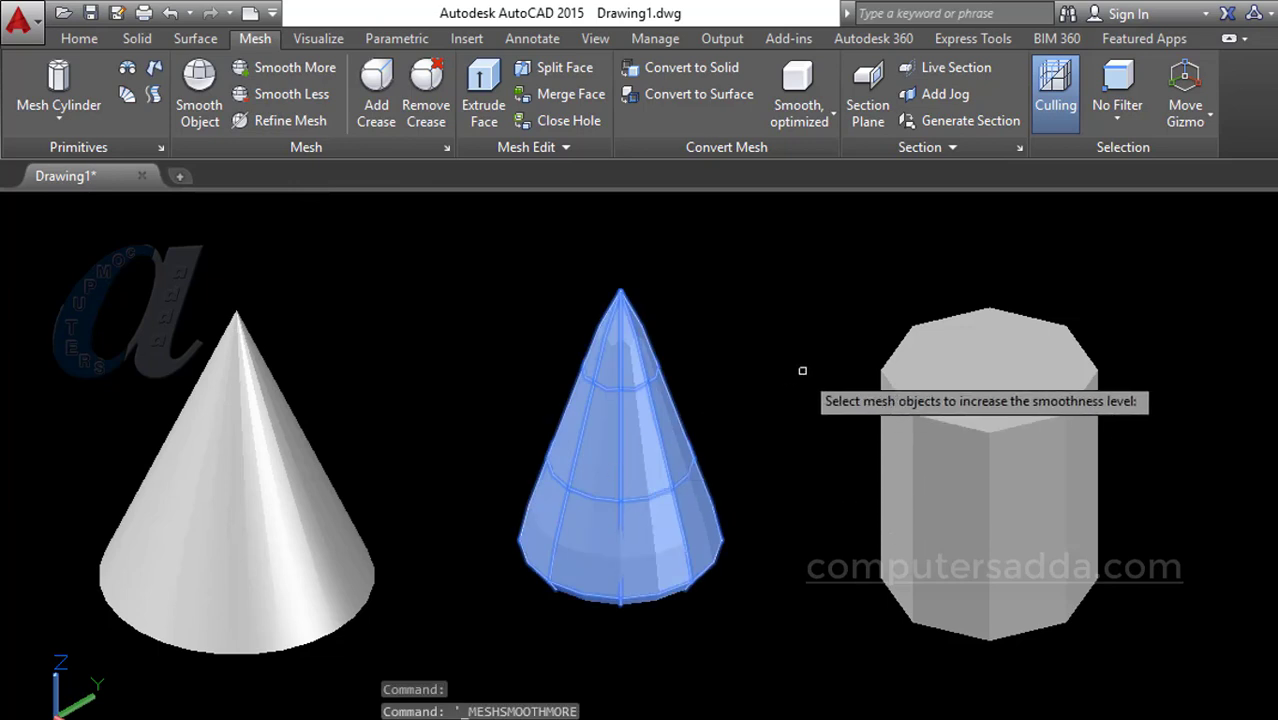
pyautogui.press('Return')
pyautogui.click(287, 70)
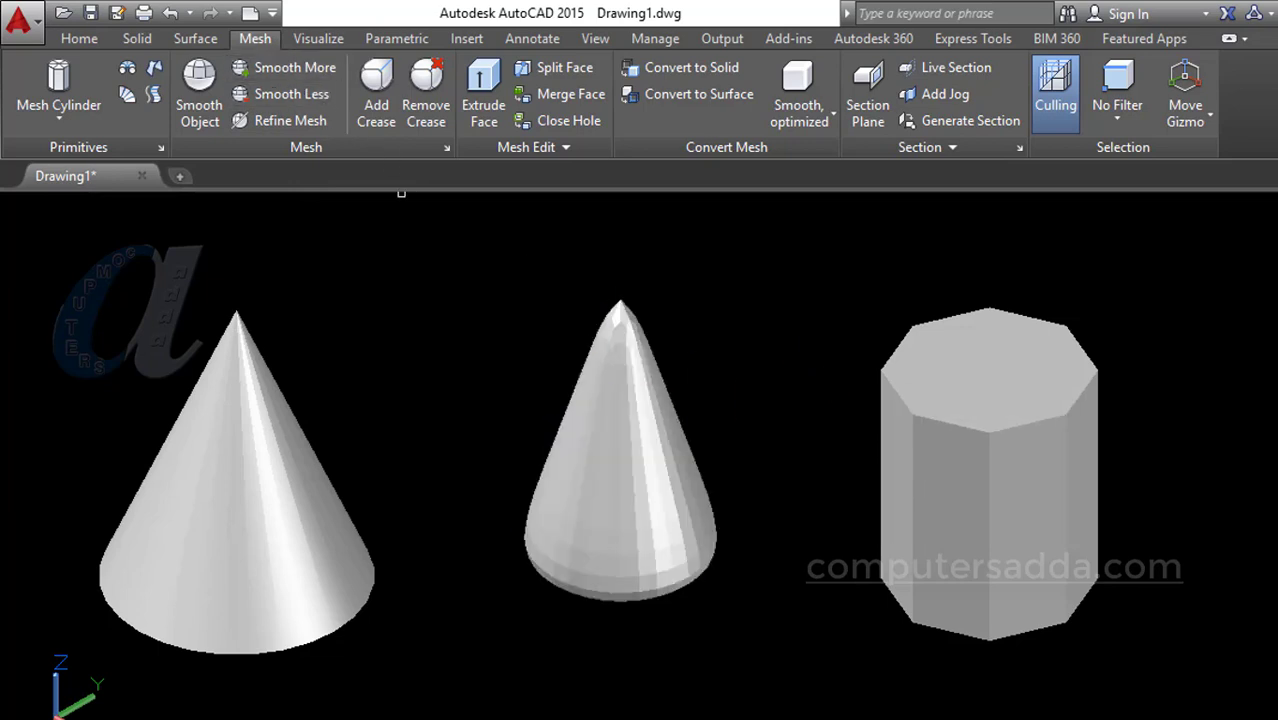
pyautogui.click(757, 436)
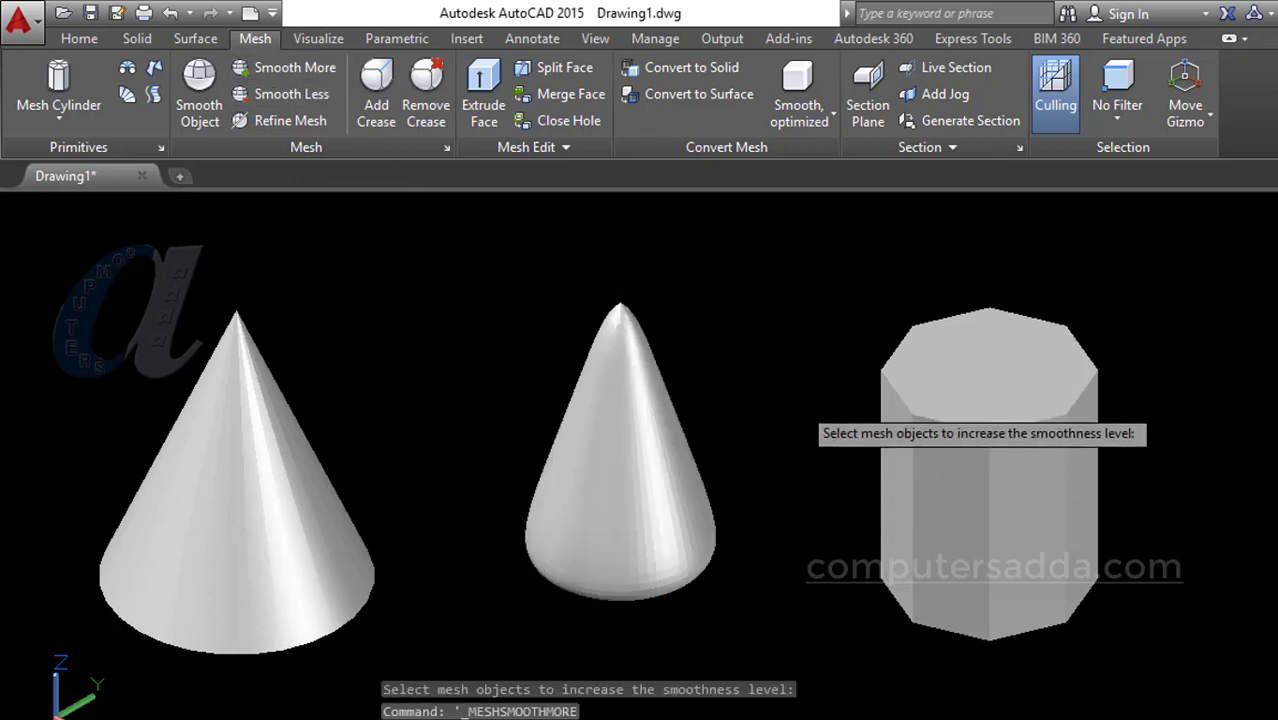
pyautogui.click(610, 460)
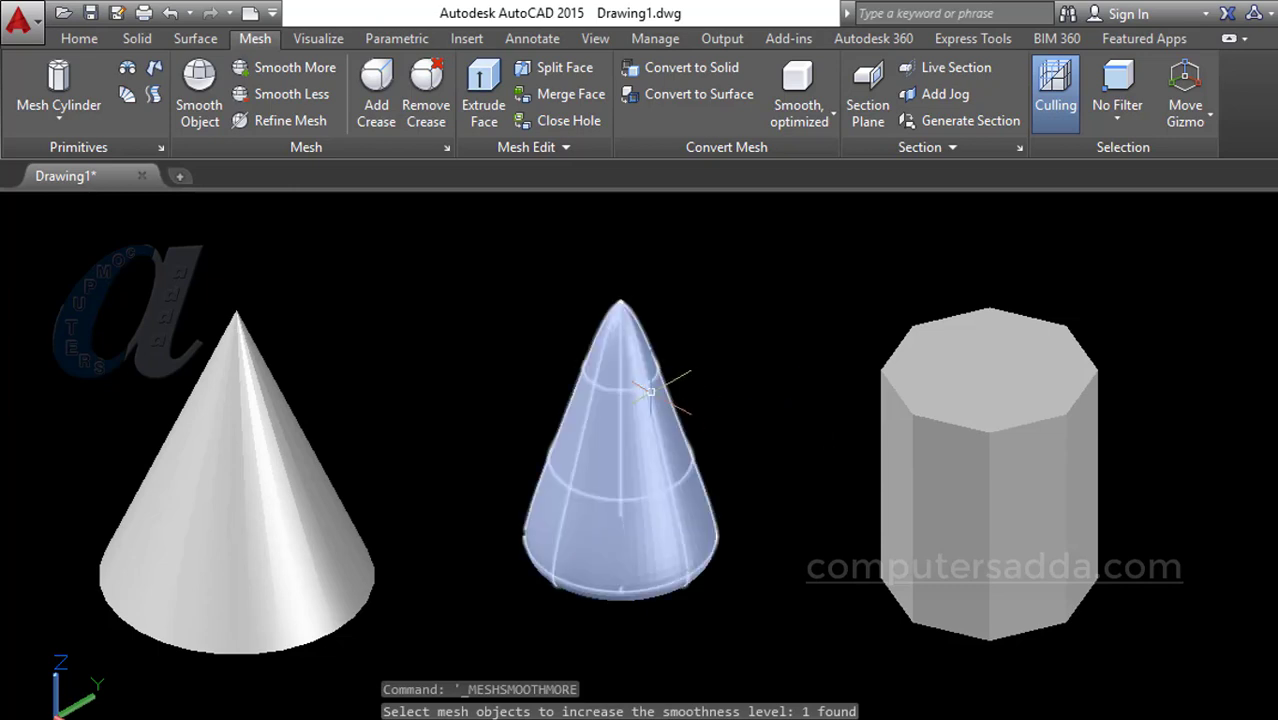
pyautogui.scroll(3, 605, 460)
pyautogui.scroll(-4, 601, 466)
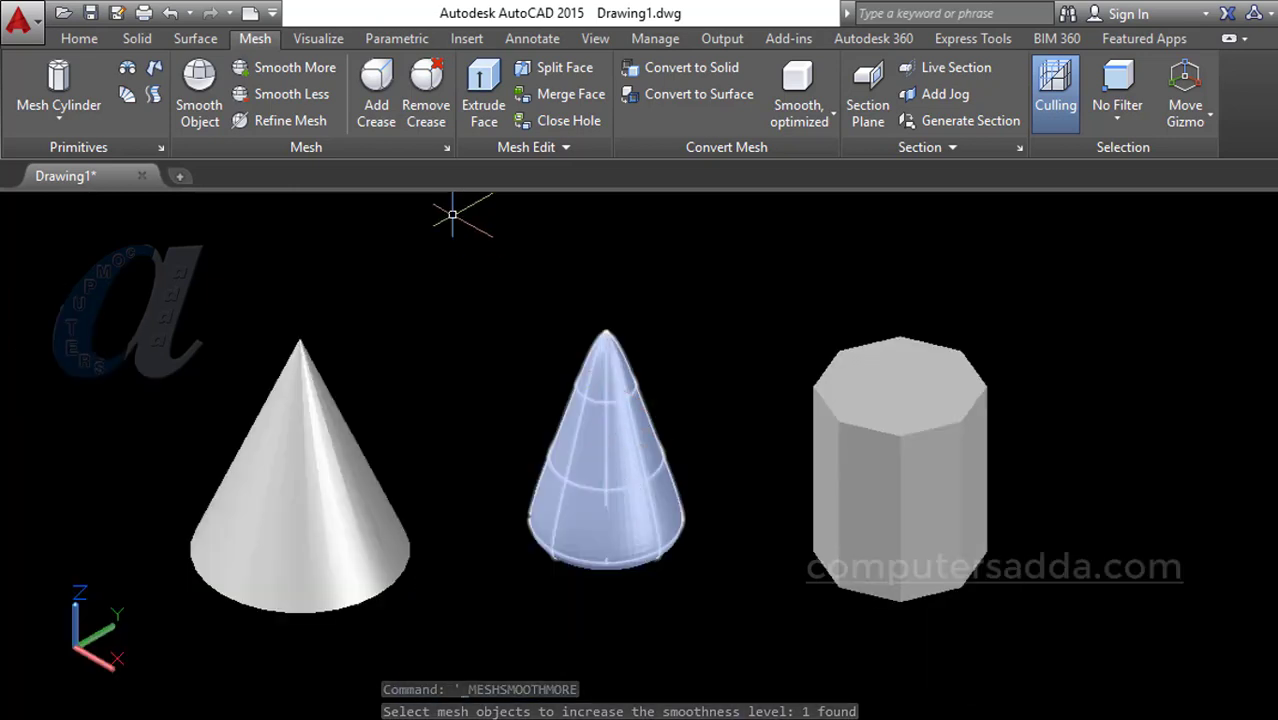
pyautogui.press('Return')
# Increase the mesh cylinder's smoothness by two levels with Smooth More
pyautogui.press('Return')
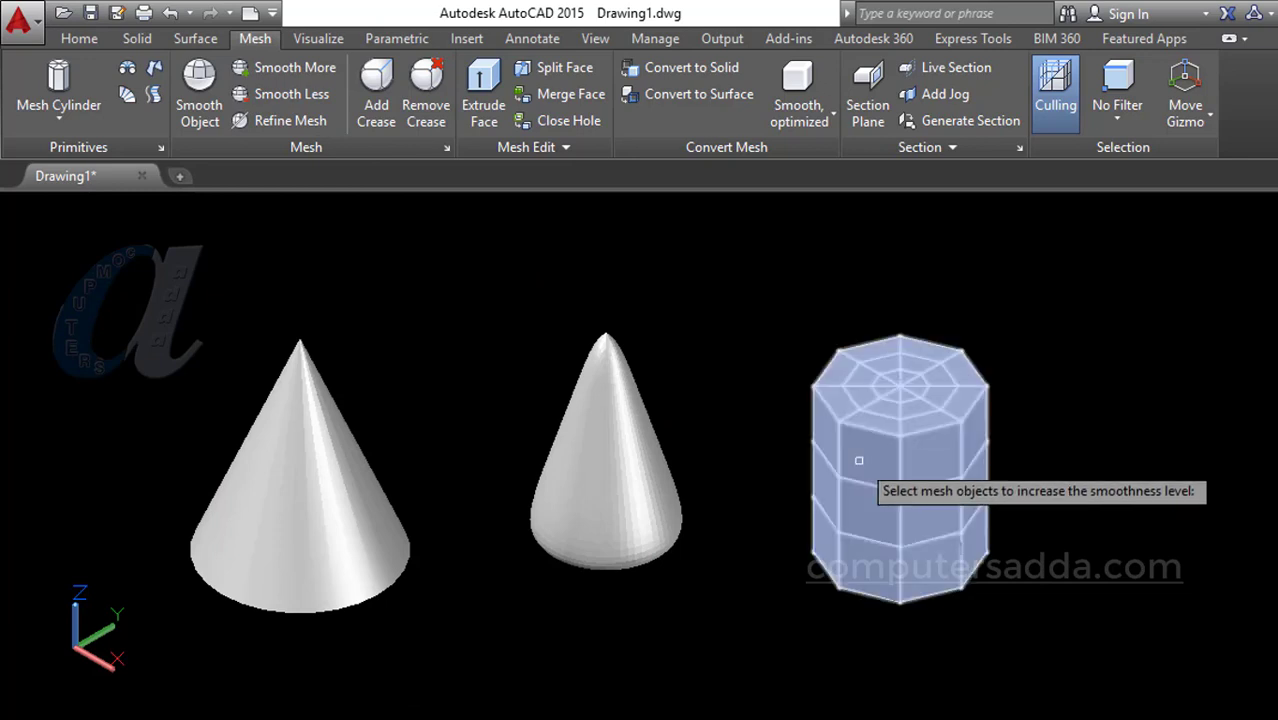
pyautogui.press('Return')
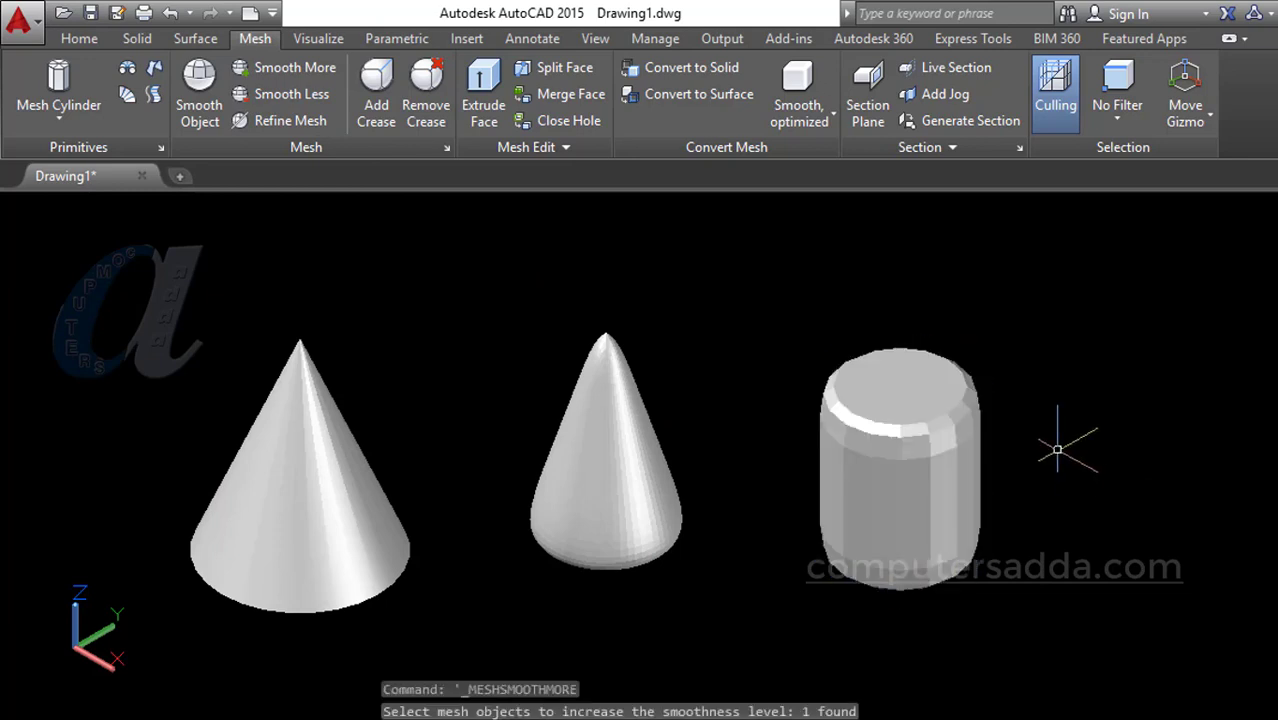
pyautogui.scroll(2, 1040, 470)
pyautogui.click(288, 67)
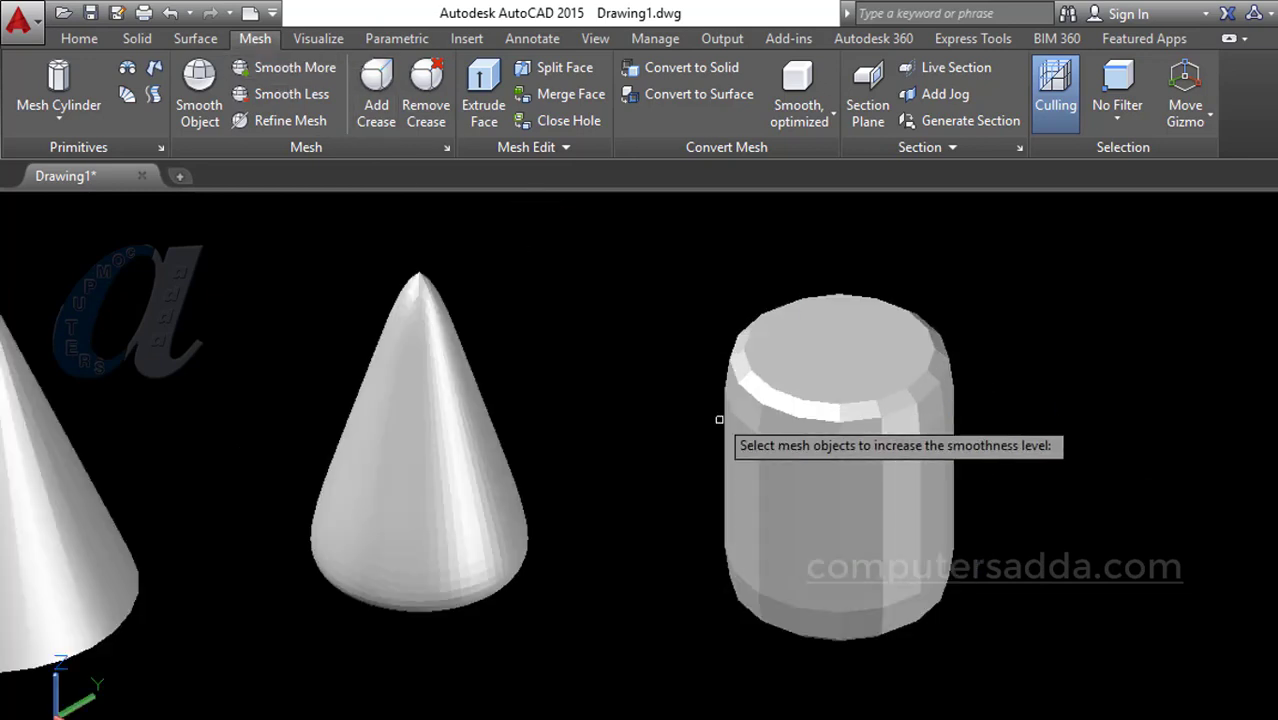
pyautogui.click(787, 452)
pyautogui.press('Return')
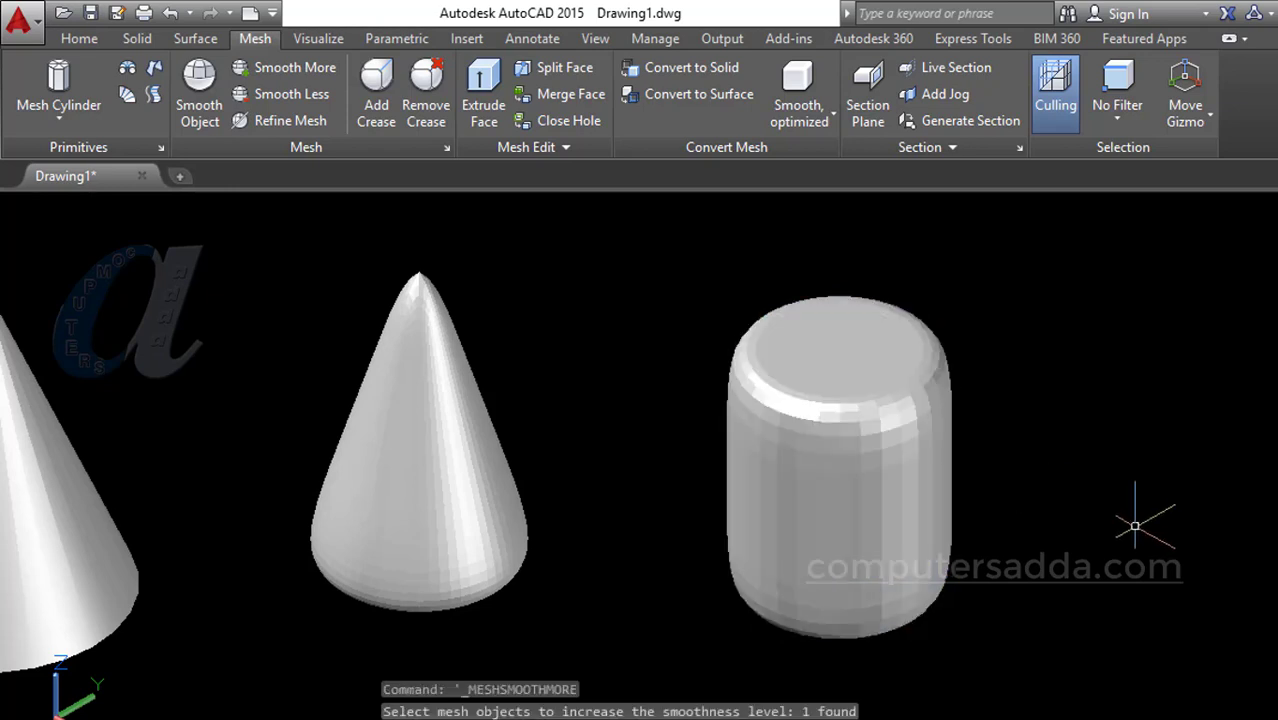
# Decrease the mesh cylinder's smoothness by two levels with Smooth Less
pyautogui.click(268, 93)
pyautogui.click(815, 455)
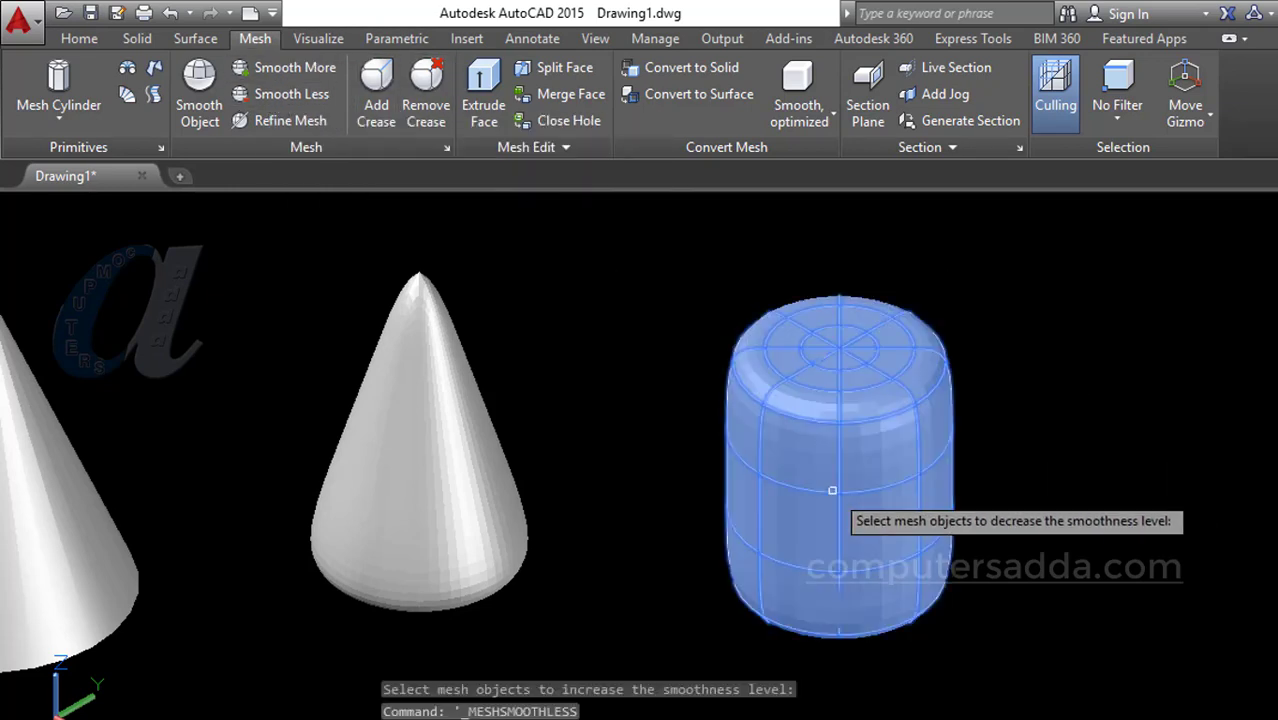
pyautogui.press('Return')
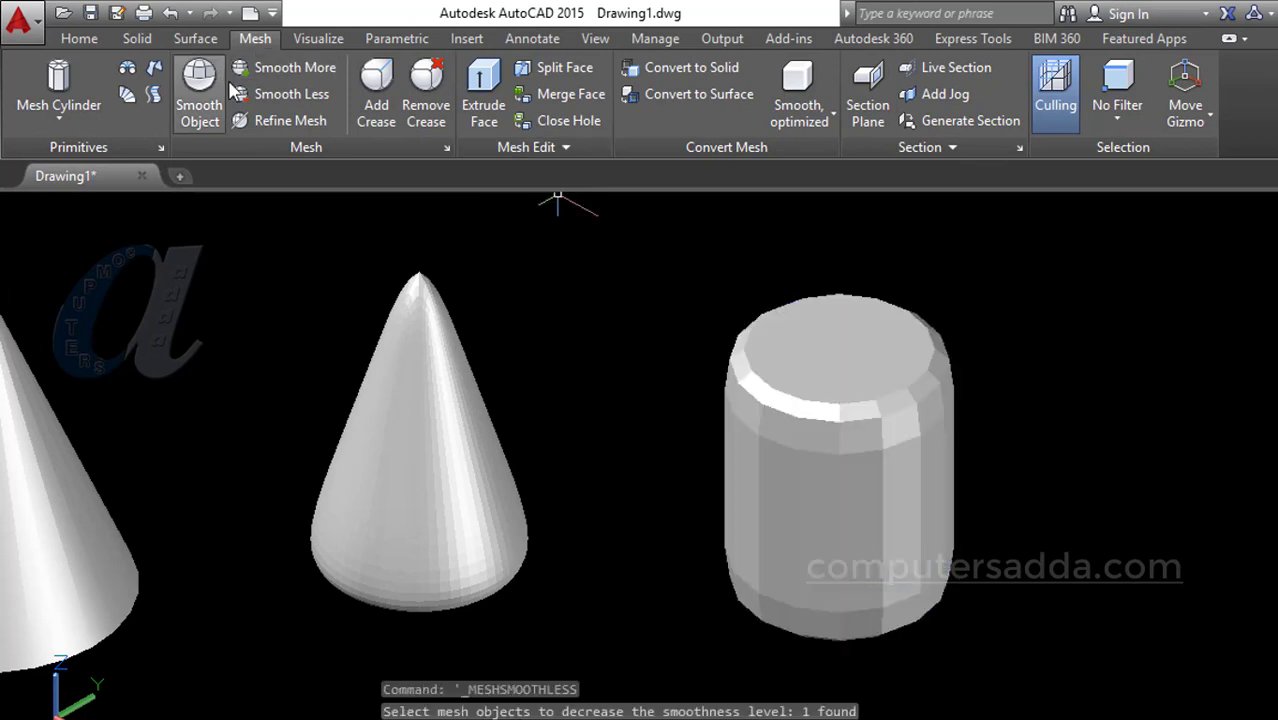
pyautogui.click(285, 93)
pyautogui.click(799, 424)
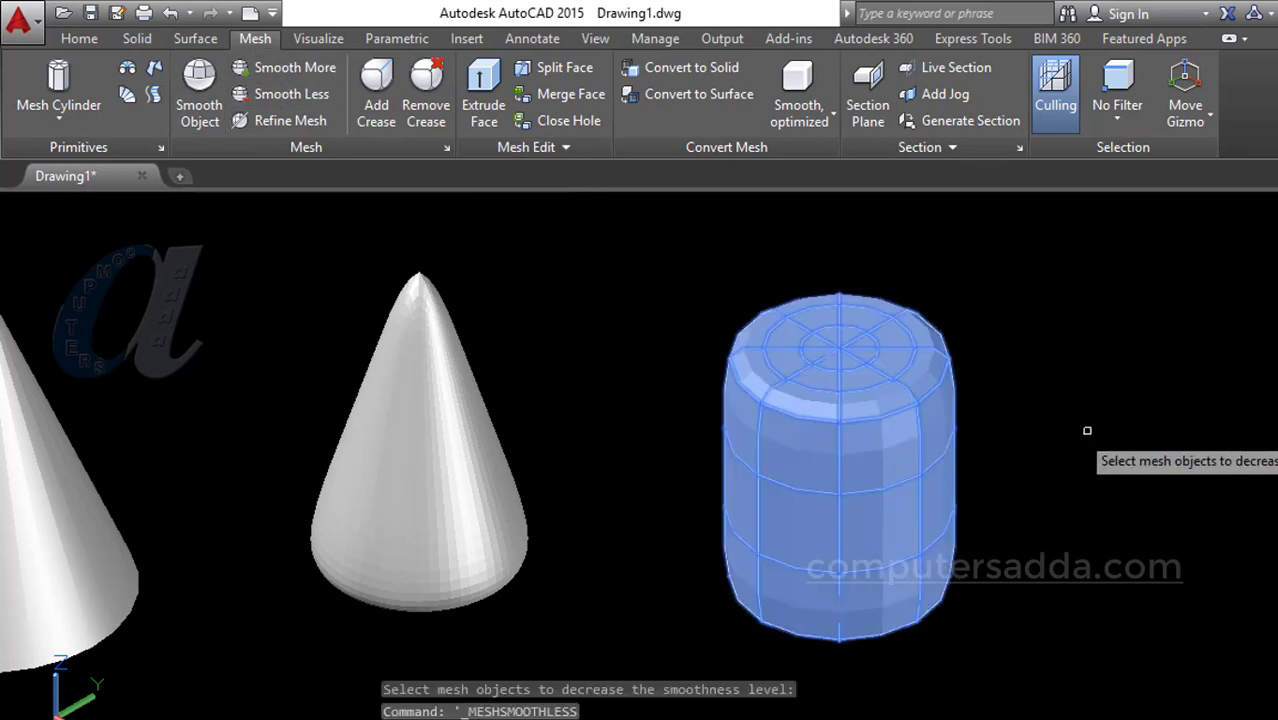
pyautogui.press('Return')
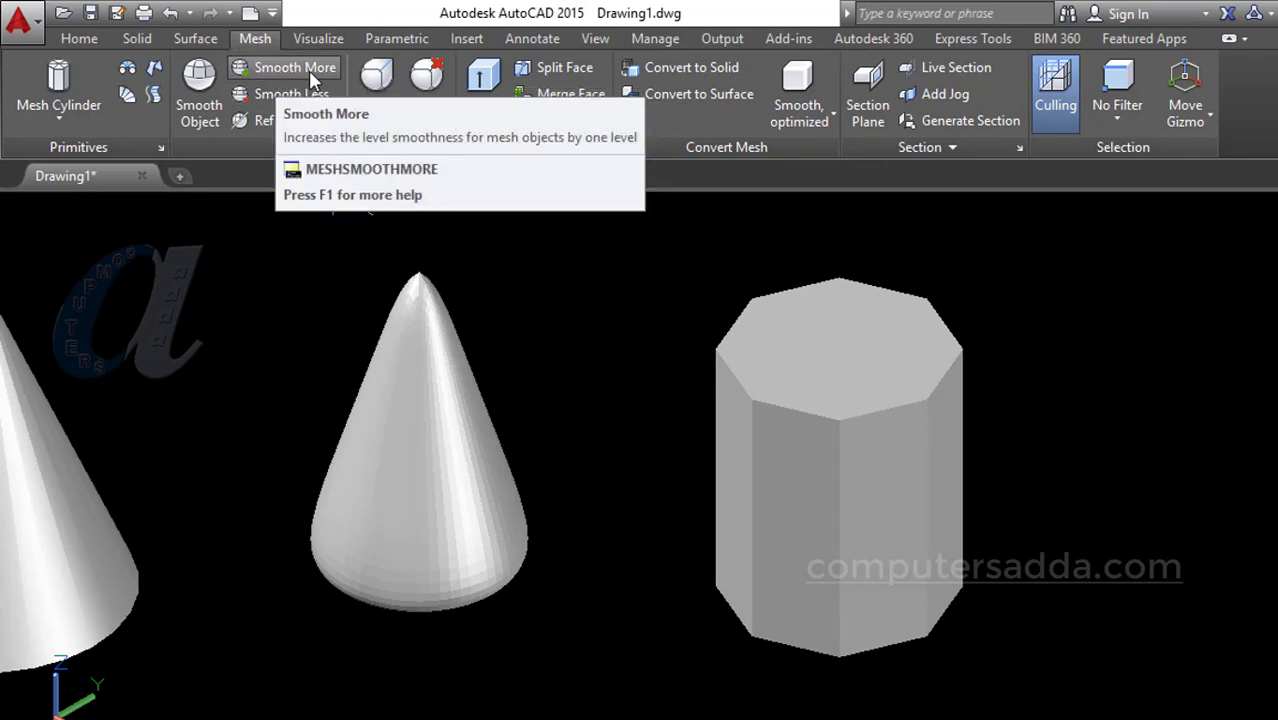
# Decrease the mesh cone's smoothness by three levels with Smooth Less
pyautogui.moveTo(560, 337); pyautogui.dragTo(730, 382, button='middle')
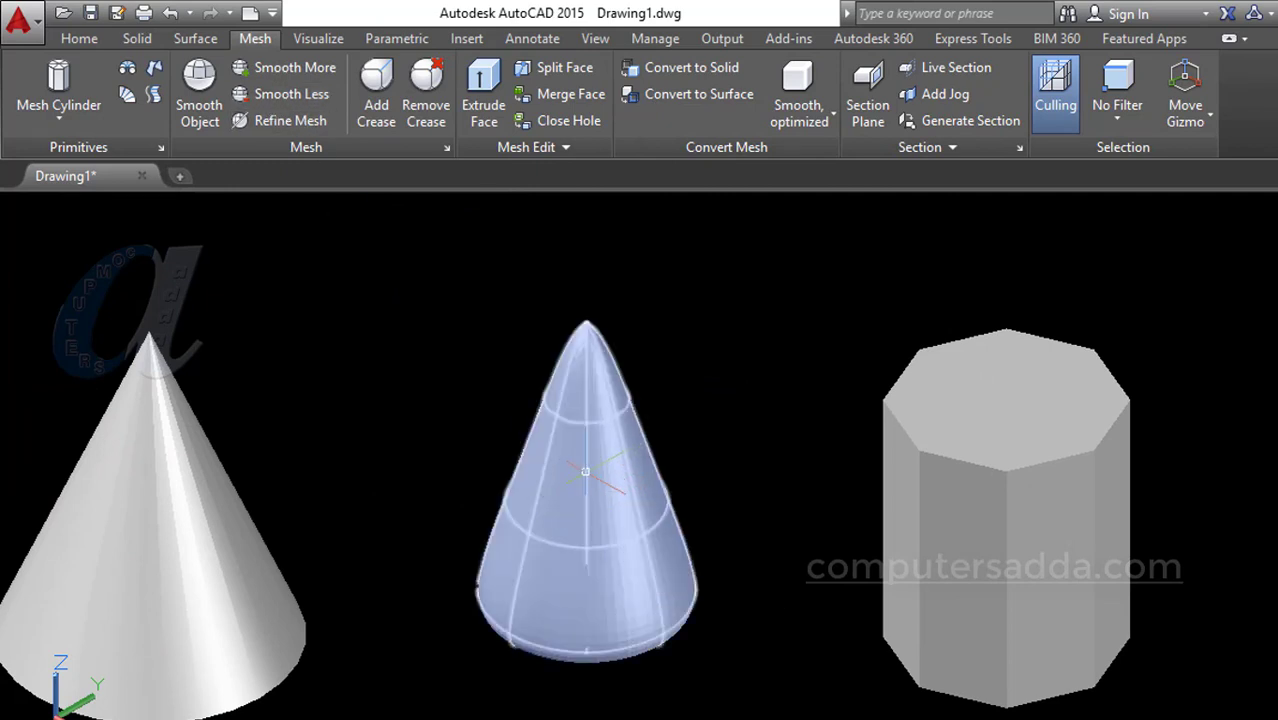
pyautogui.click(282, 93)
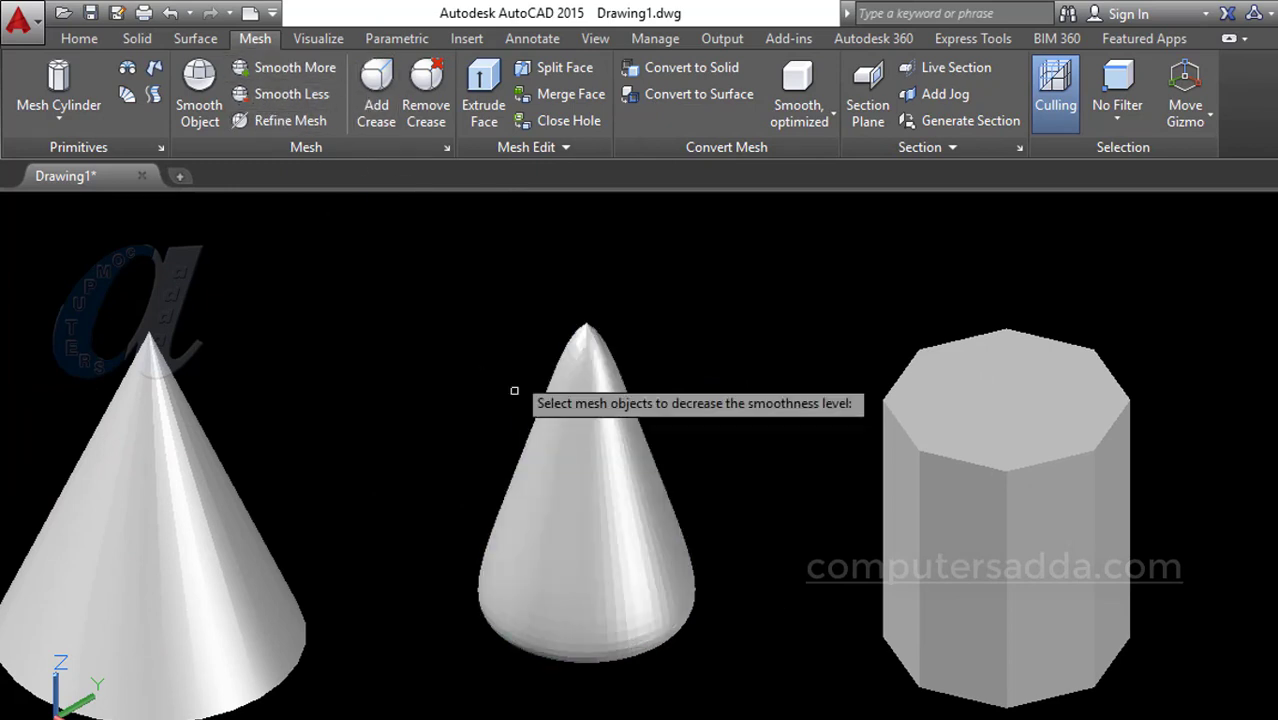
pyautogui.click(554, 498)
pyautogui.press('Return')
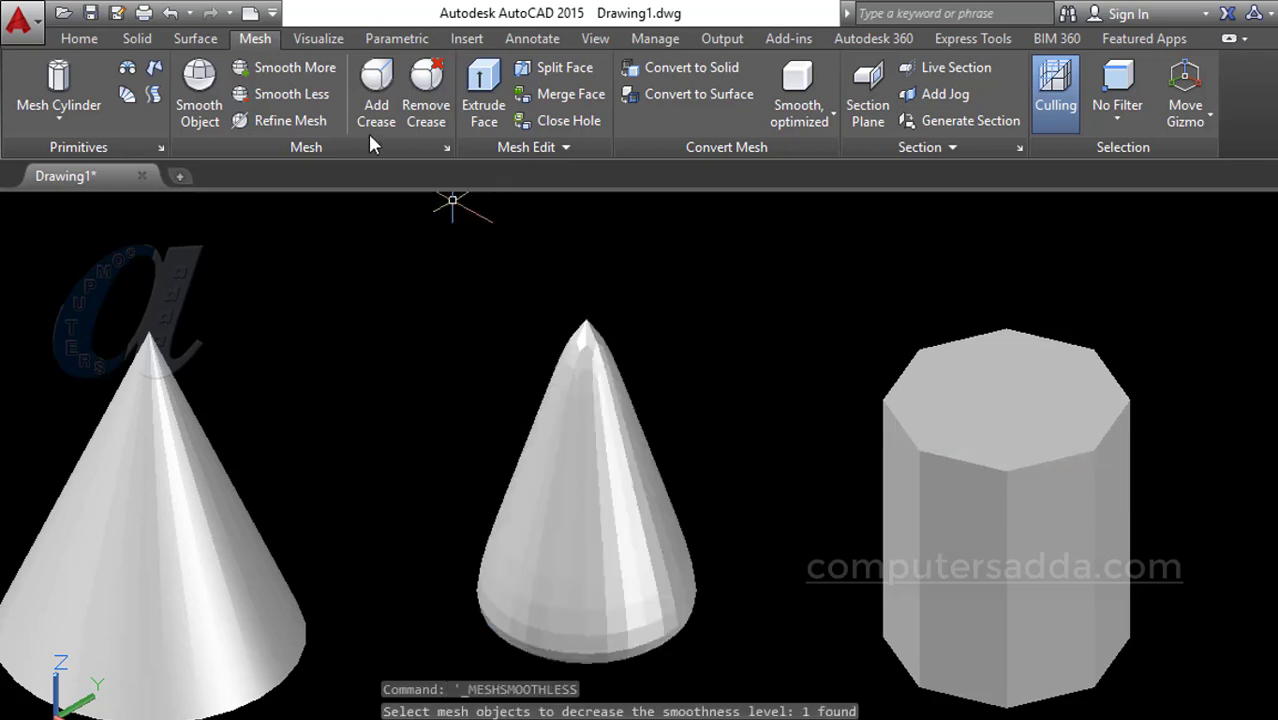
pyautogui.click(288, 97)
pyautogui.click(556, 503)
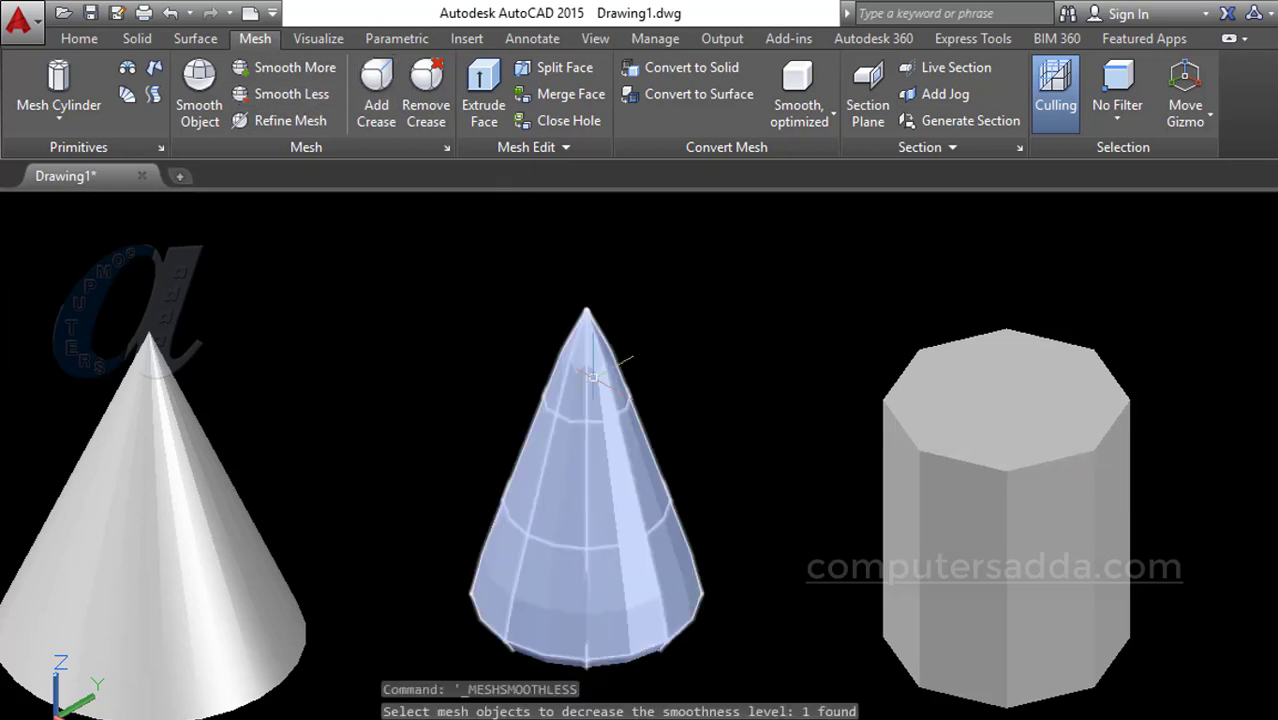
pyautogui.press('Return')
pyautogui.click(289, 100)
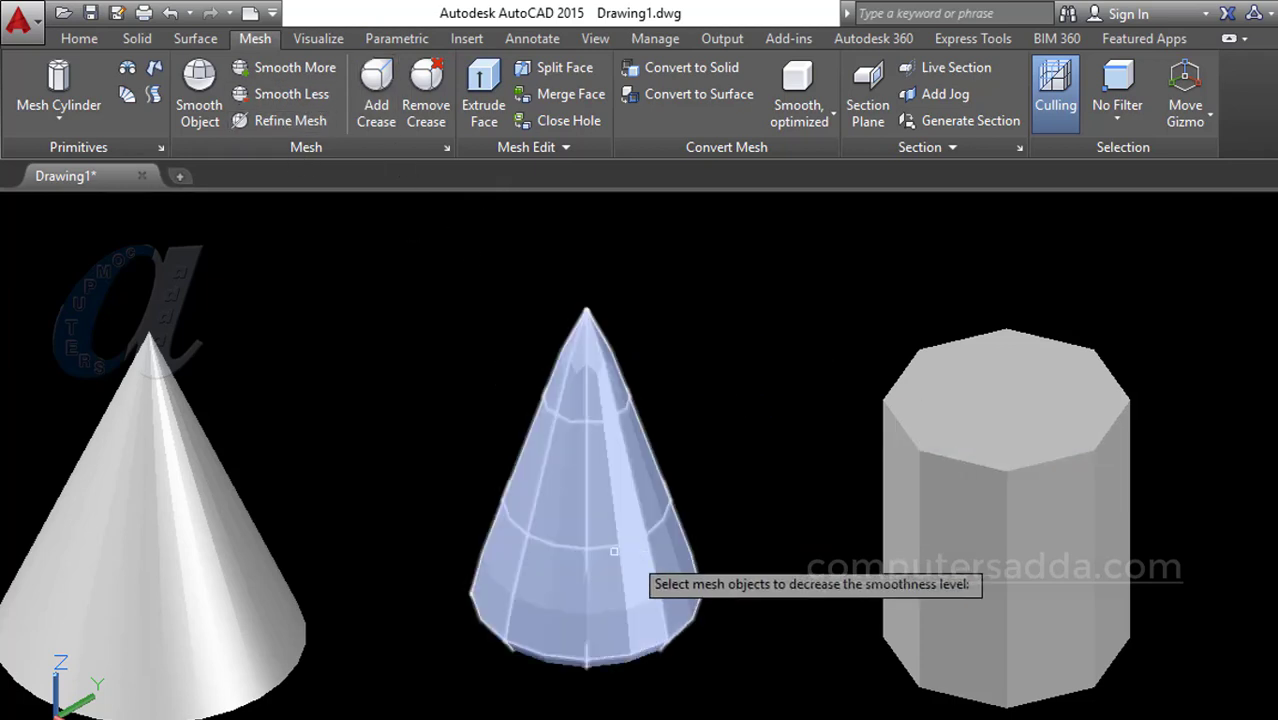
pyautogui.click(559, 525)
pyautogui.press('Return')
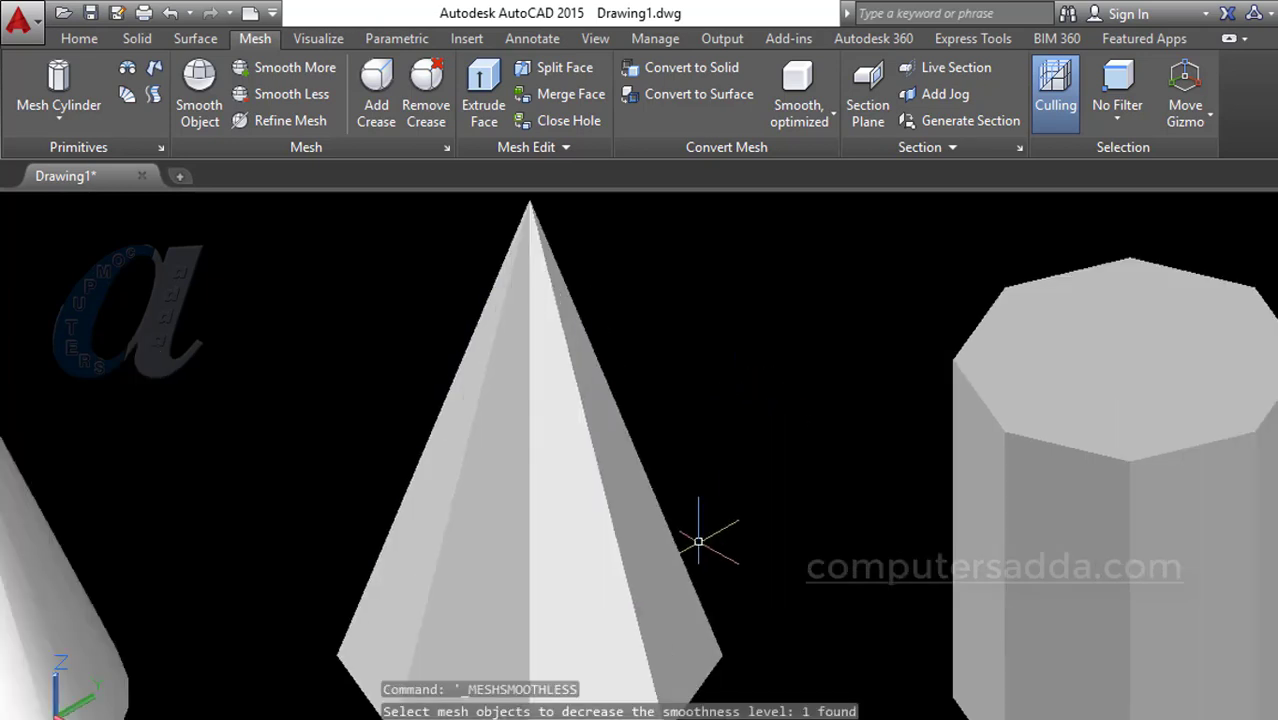
# Select the mesh cone to examine its face divisions up close, and clear the selection
pyautogui.scroll(-3, 695, 535)
pyautogui.click(650, 525)
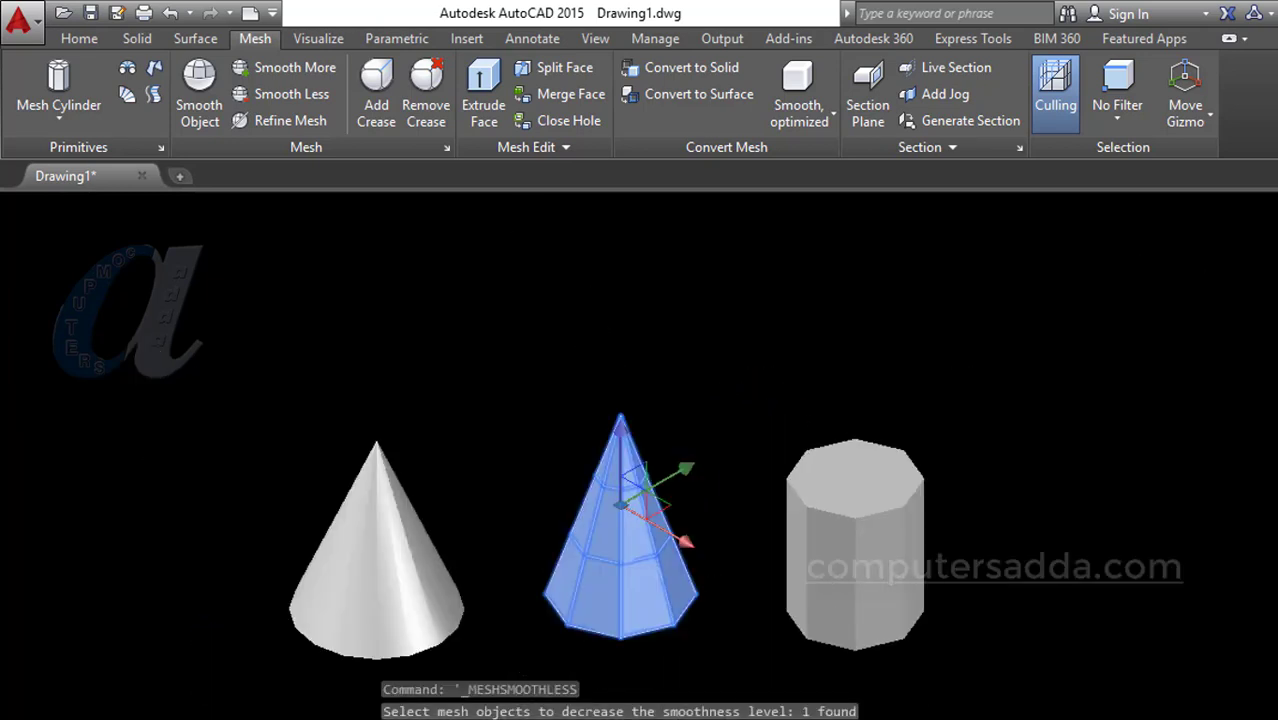
pyautogui.scroll(2, 635, 568)
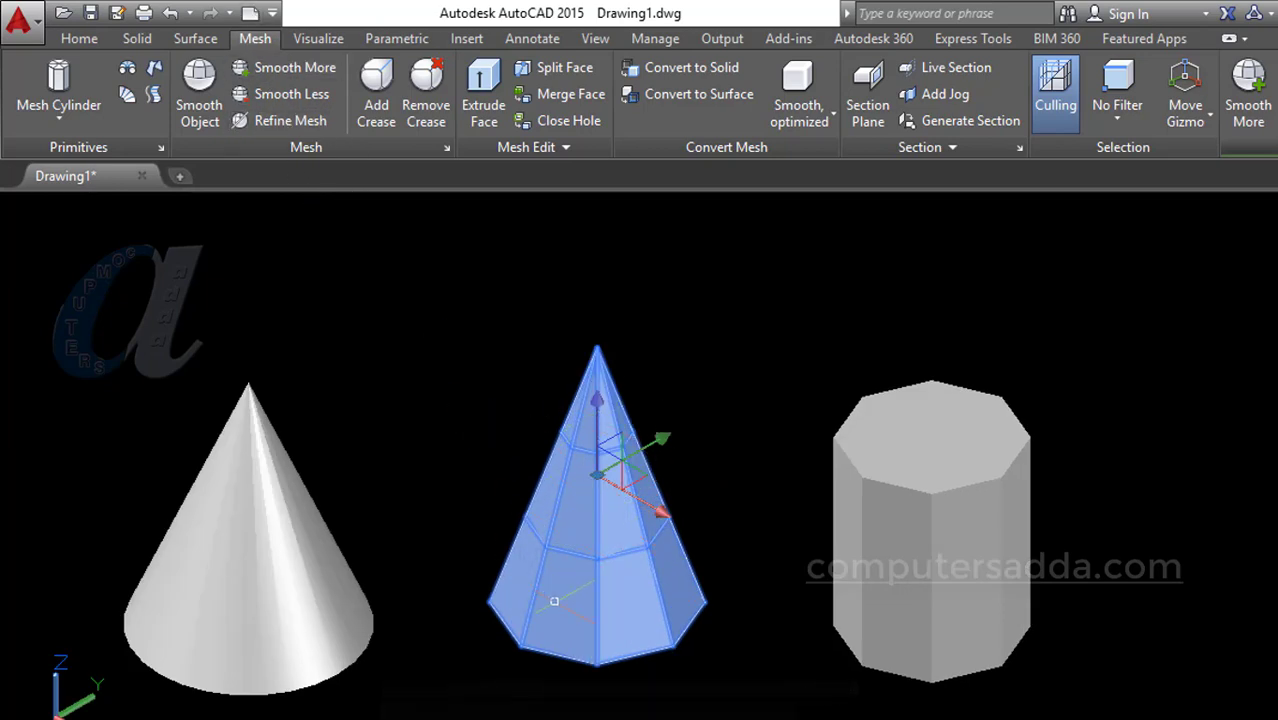
pyautogui.scroll(2, 595, 528)
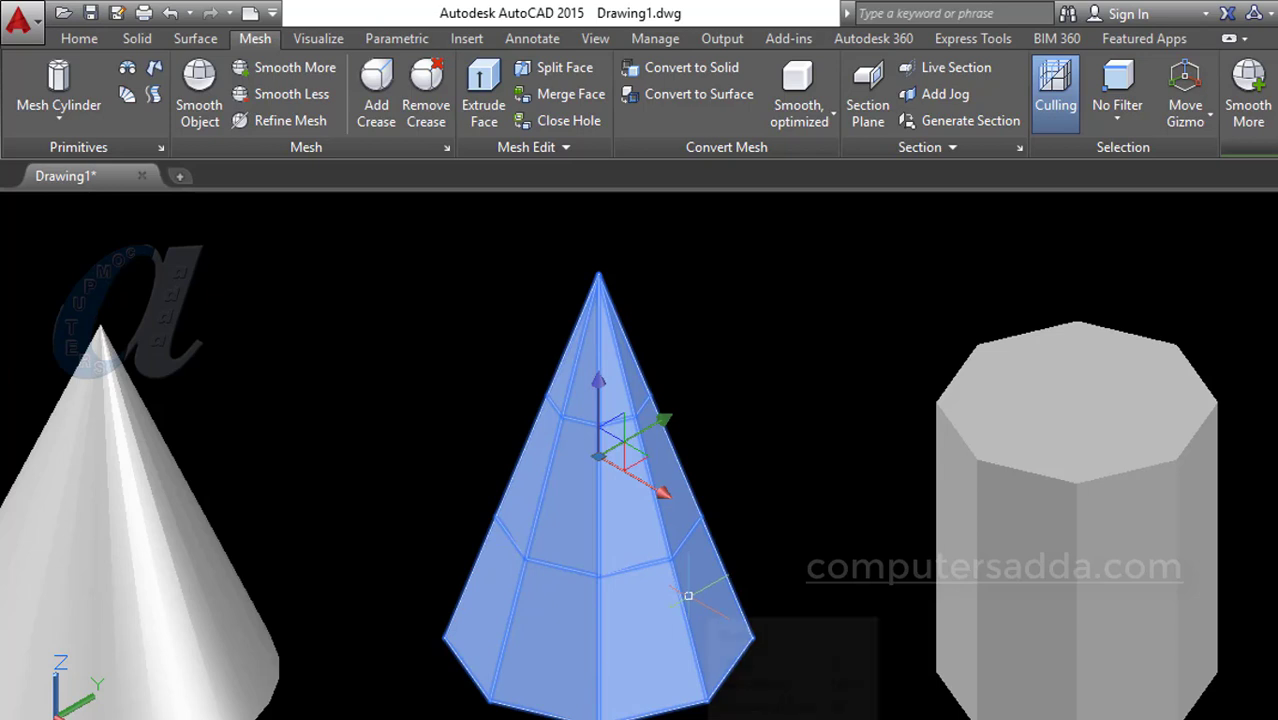
pyautogui.moveTo(680, 576)
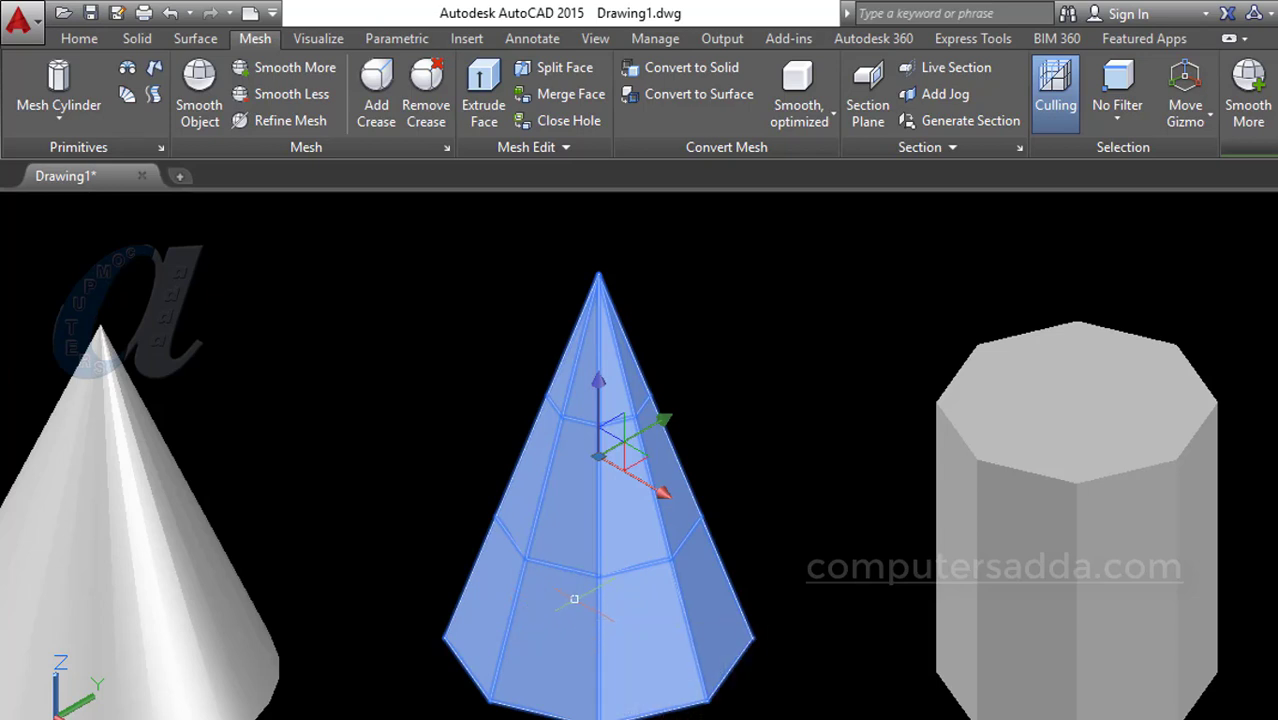
pyautogui.moveTo(572, 600)
pyautogui.press('Escape')
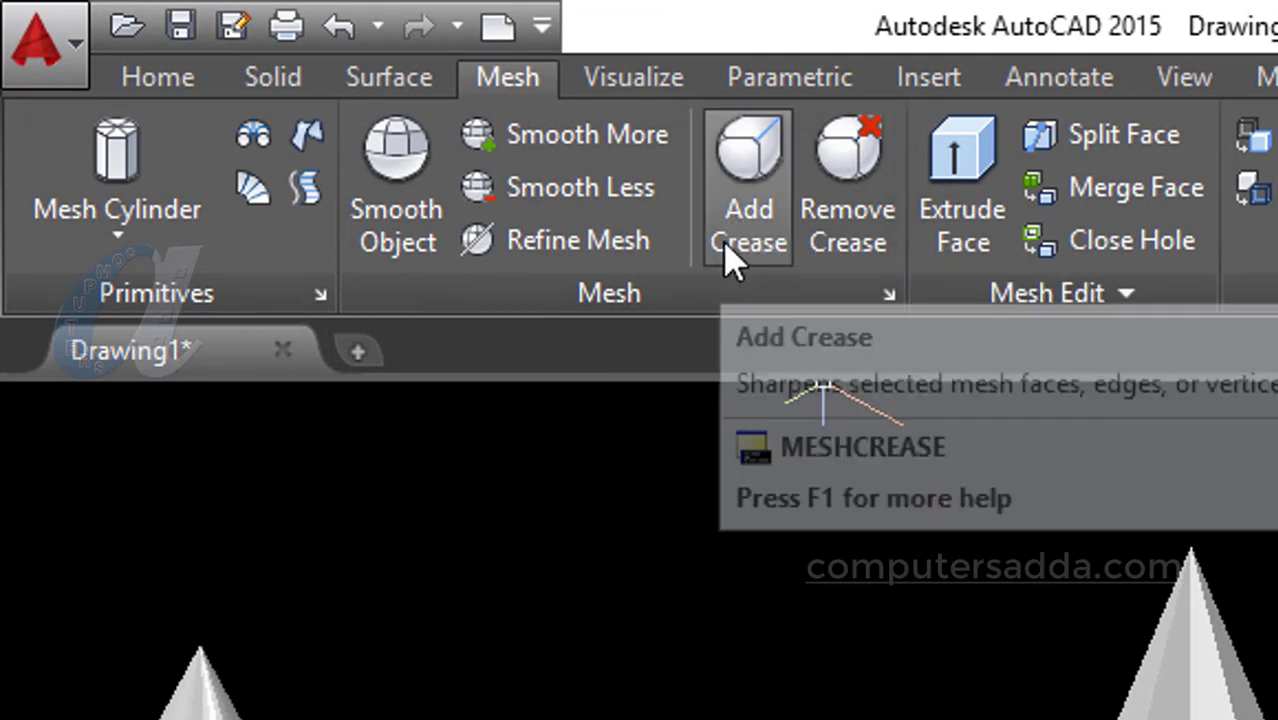
# Start Add Crease and pick the top and middle-row faces on two adjacent front sides of the mesh cone
pyautogui.click(752, 175)
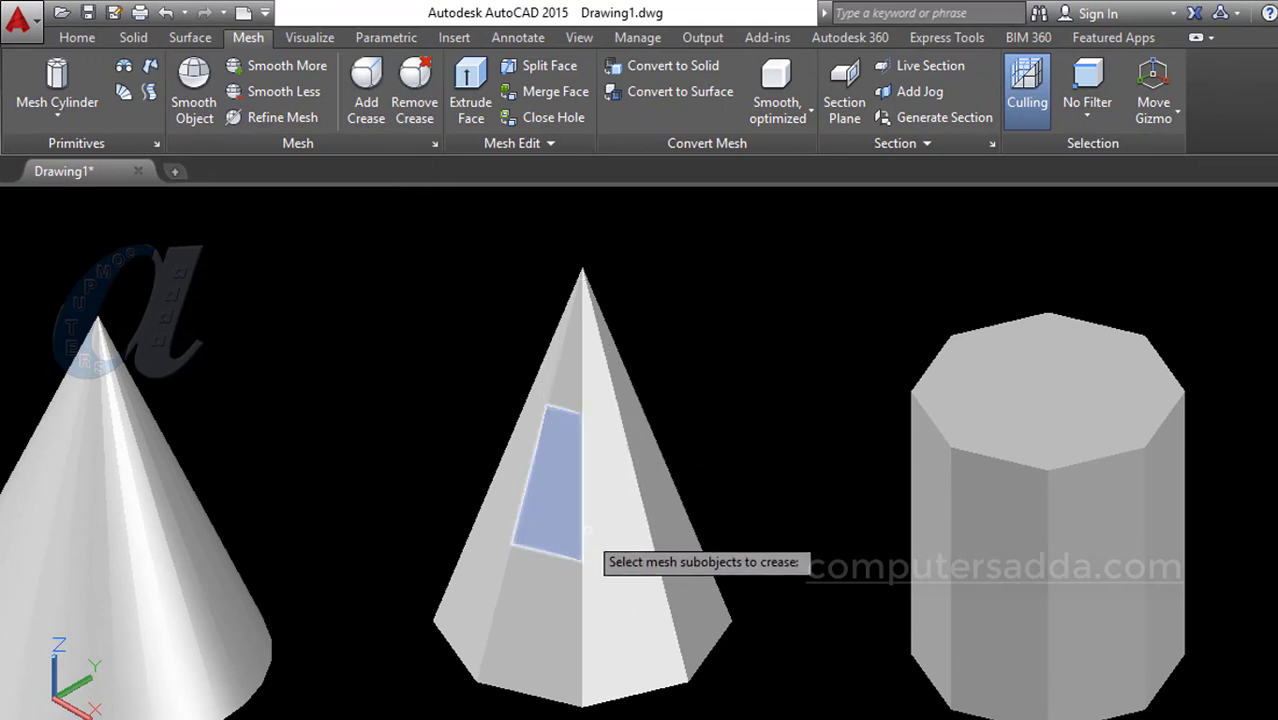
pyautogui.click(611, 518)
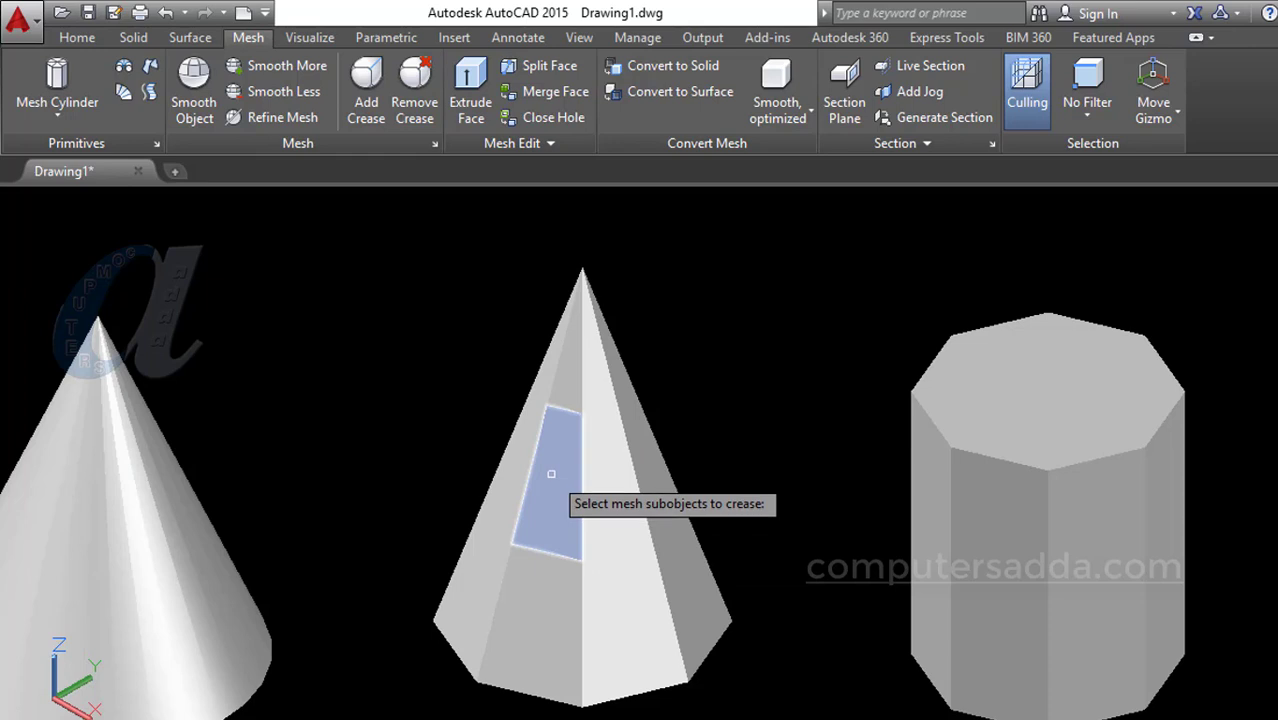
pyautogui.click(551, 474)
pyautogui.click(620, 490)
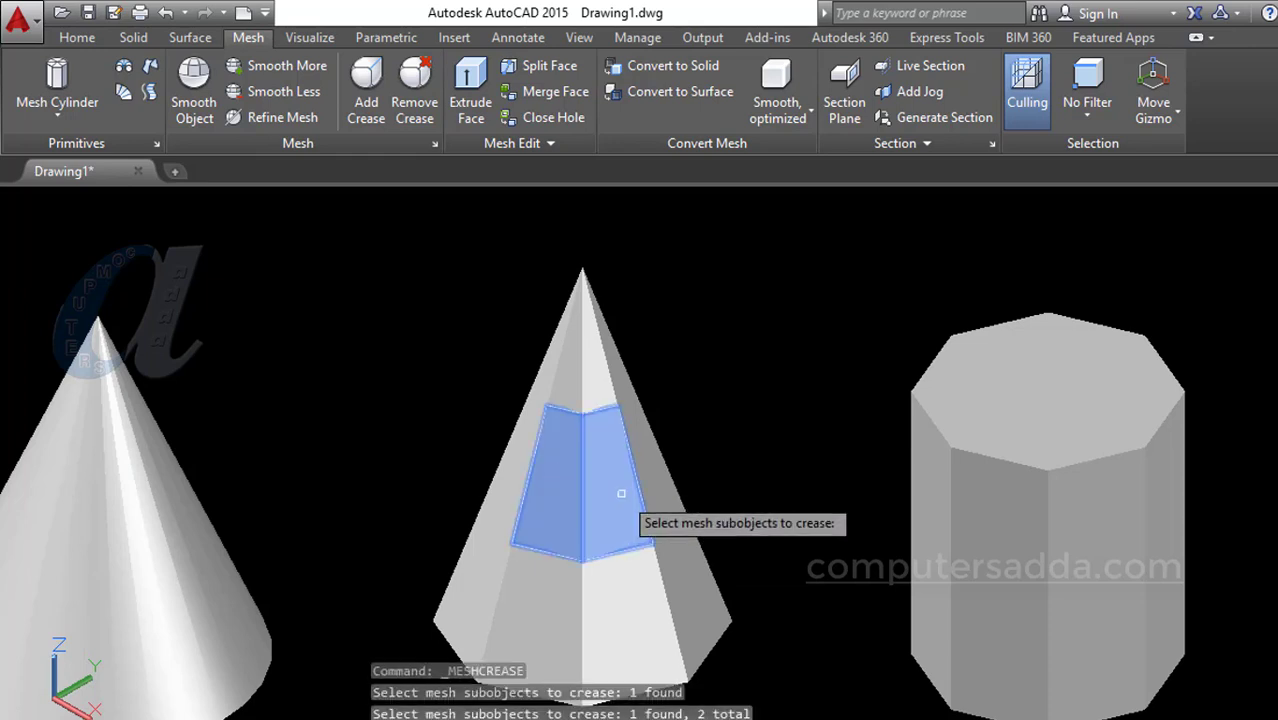
pyautogui.click(566, 386)
pyautogui.click(602, 390)
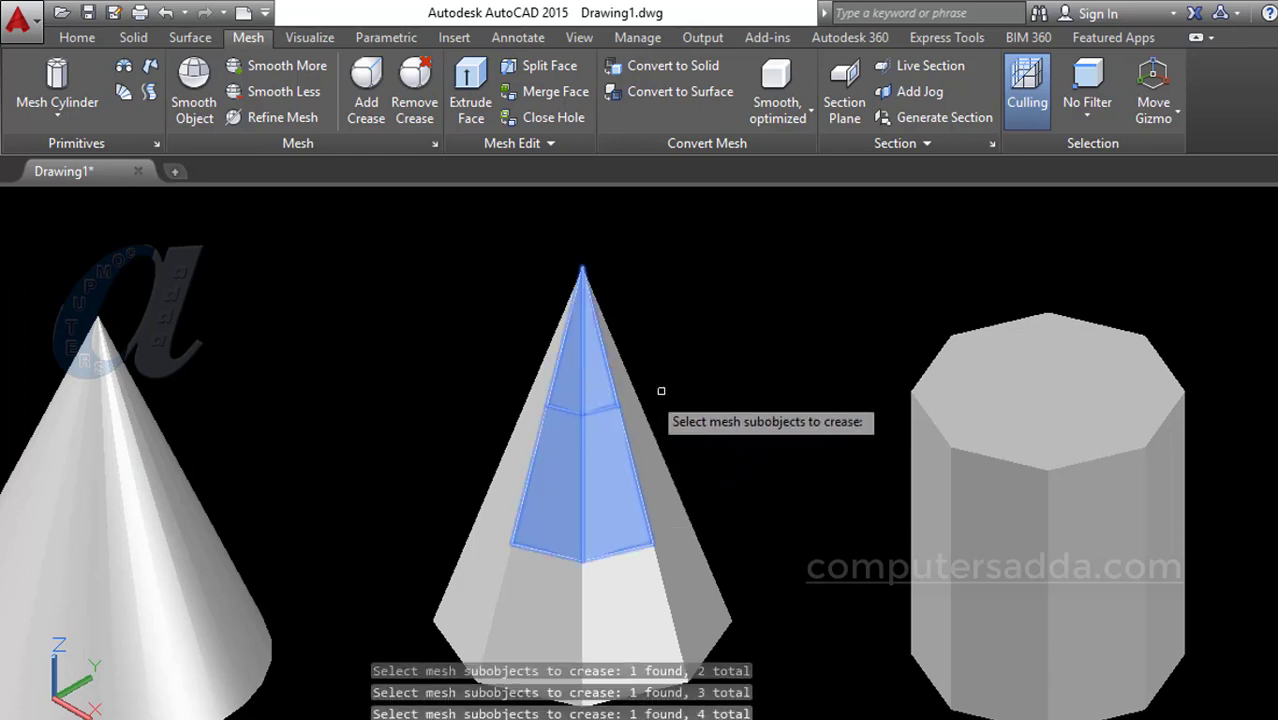
# Add the top and middle-row faces on the next sides around the mesh cone to the crease selection
pyautogui.keyDown('shift'); pyautogui.moveTo(750, 406); pyautogui.dragTo(571, 414, button='middle'); pyautogui.keyUp('shift')
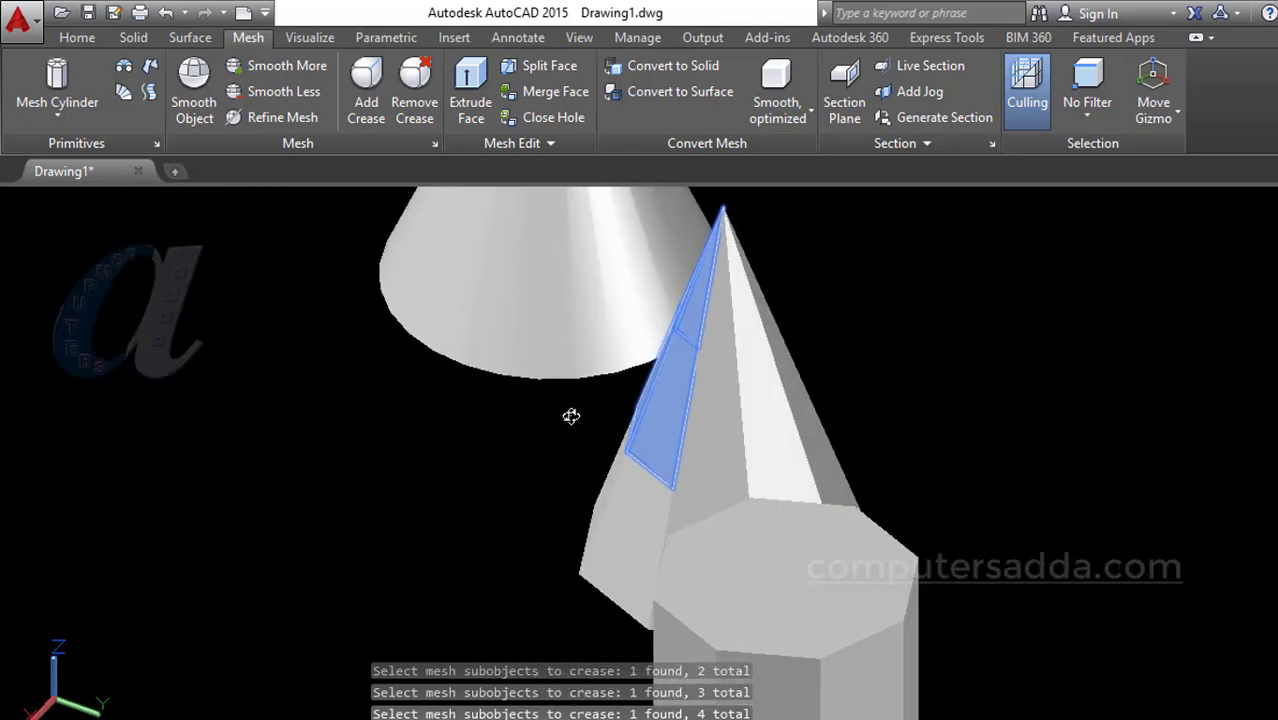
pyautogui.click(703, 440)
pyautogui.click(720, 330)
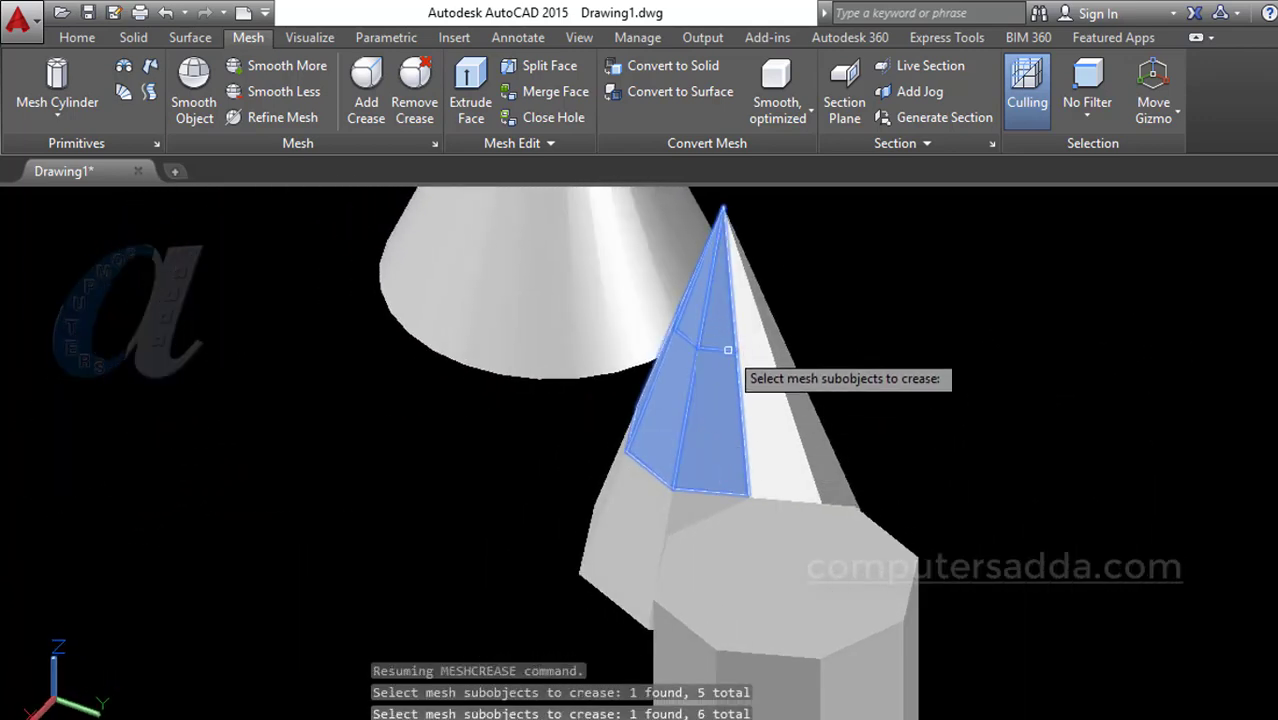
pyautogui.keyDown('shift'); pyautogui.moveTo(1070, 430); pyautogui.dragTo(940, 443, button='middle'); pyautogui.keyUp('shift')
pyautogui.click(798, 465)
pyautogui.click(809, 354)
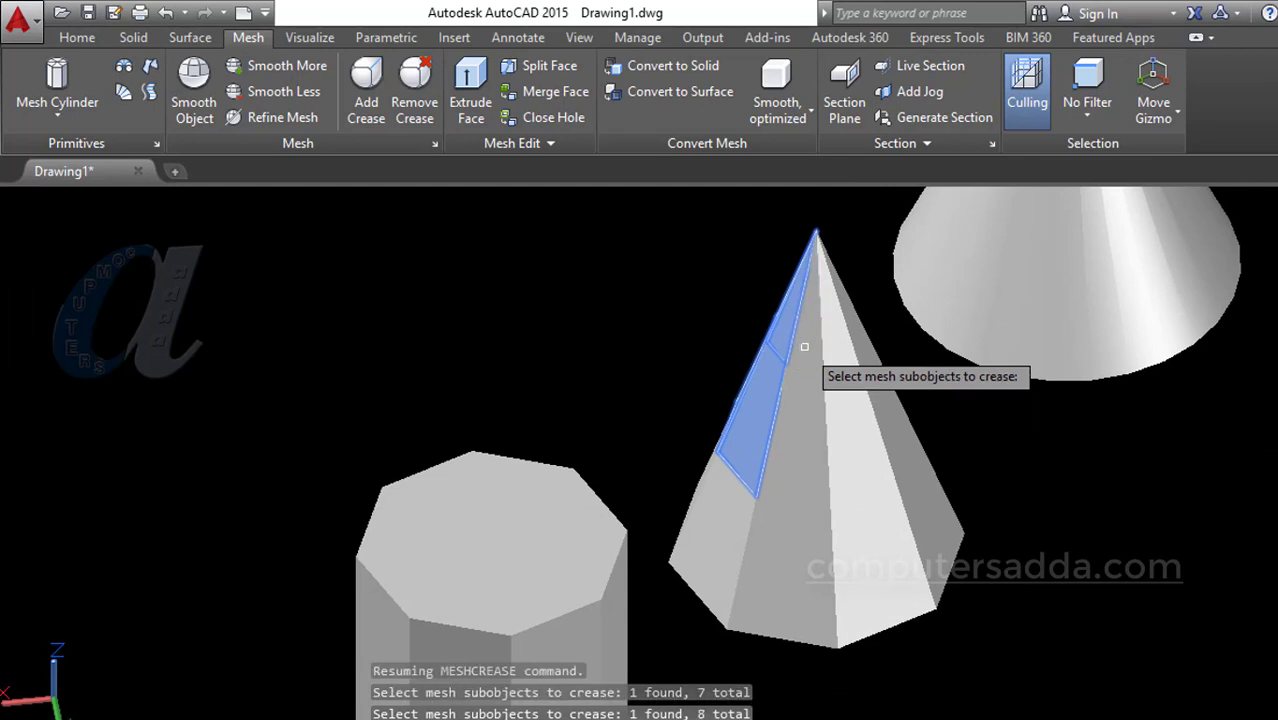
pyautogui.click(801, 424)
pyautogui.click(810, 352)
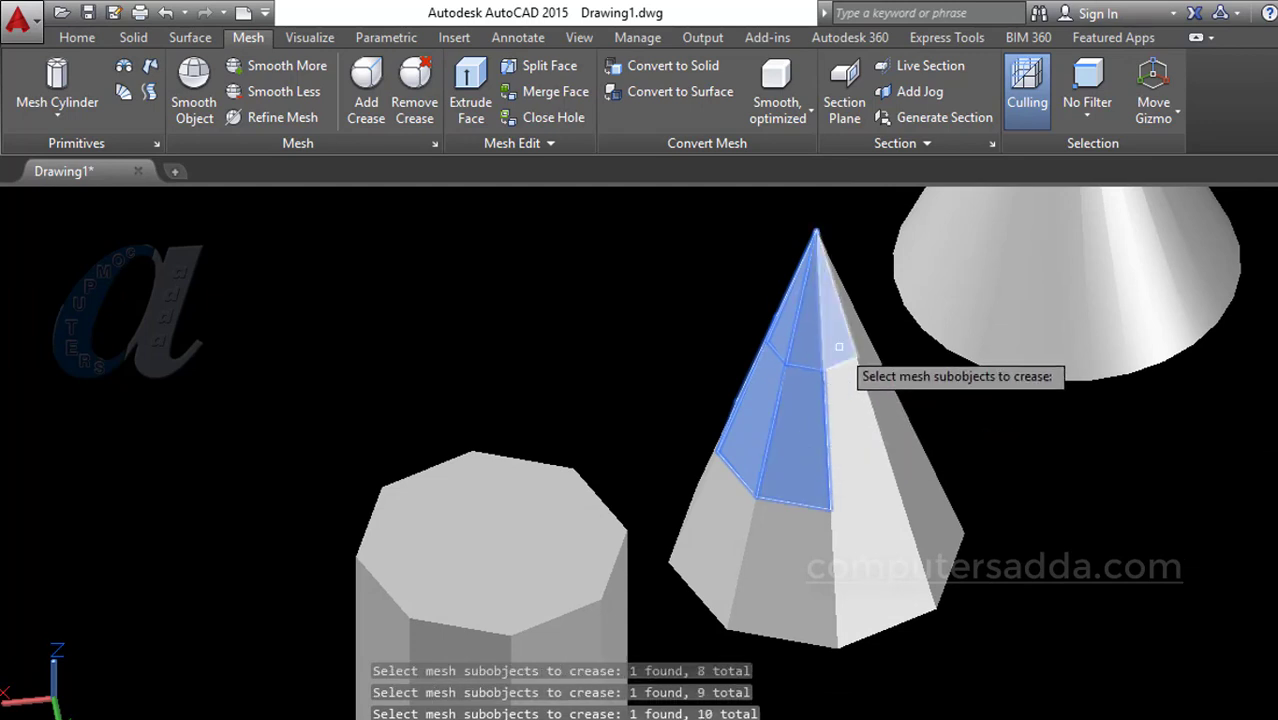
pyautogui.click(844, 410)
# Pick the remaining top and middle-row faces around the mesh cone and crease them with the Always value
pyautogui.keyDown('shift'); pyautogui.moveTo(1067, 563); pyautogui.dragTo(927, 599, button='middle'); pyautogui.keyUp('shift')
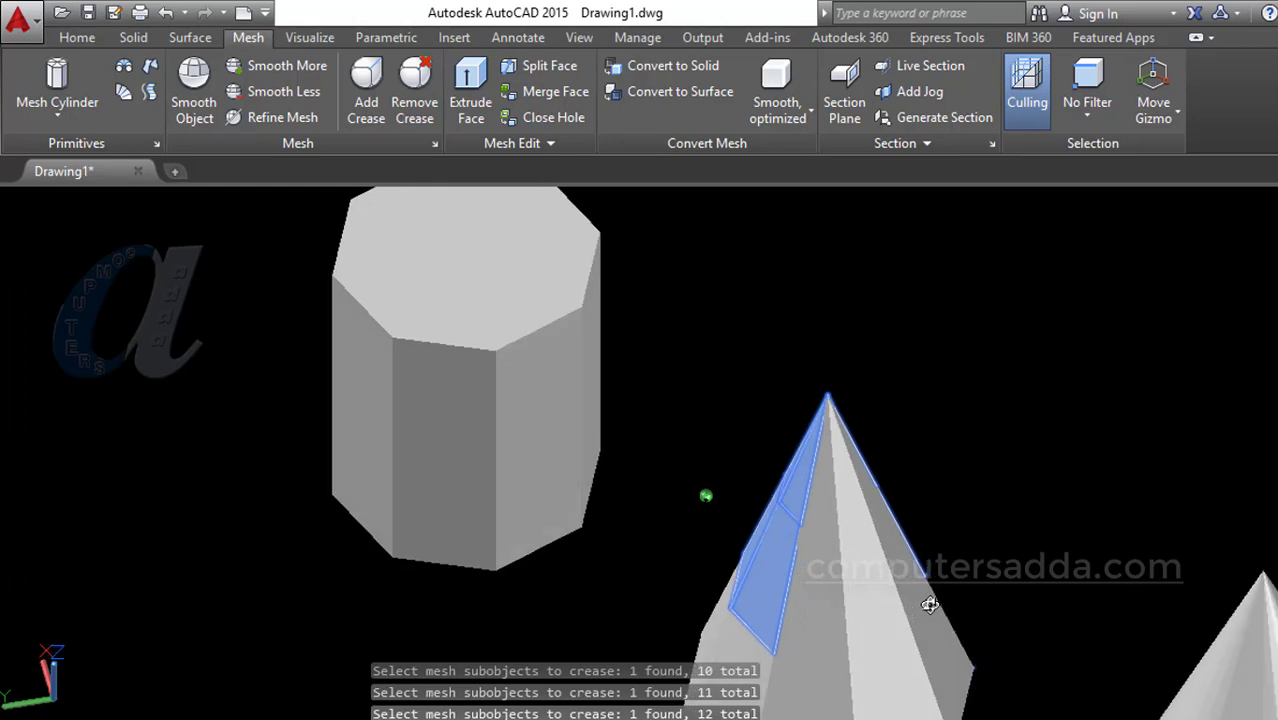
pyautogui.click(819, 510)
pyautogui.click(815, 566)
pyautogui.click(858, 603)
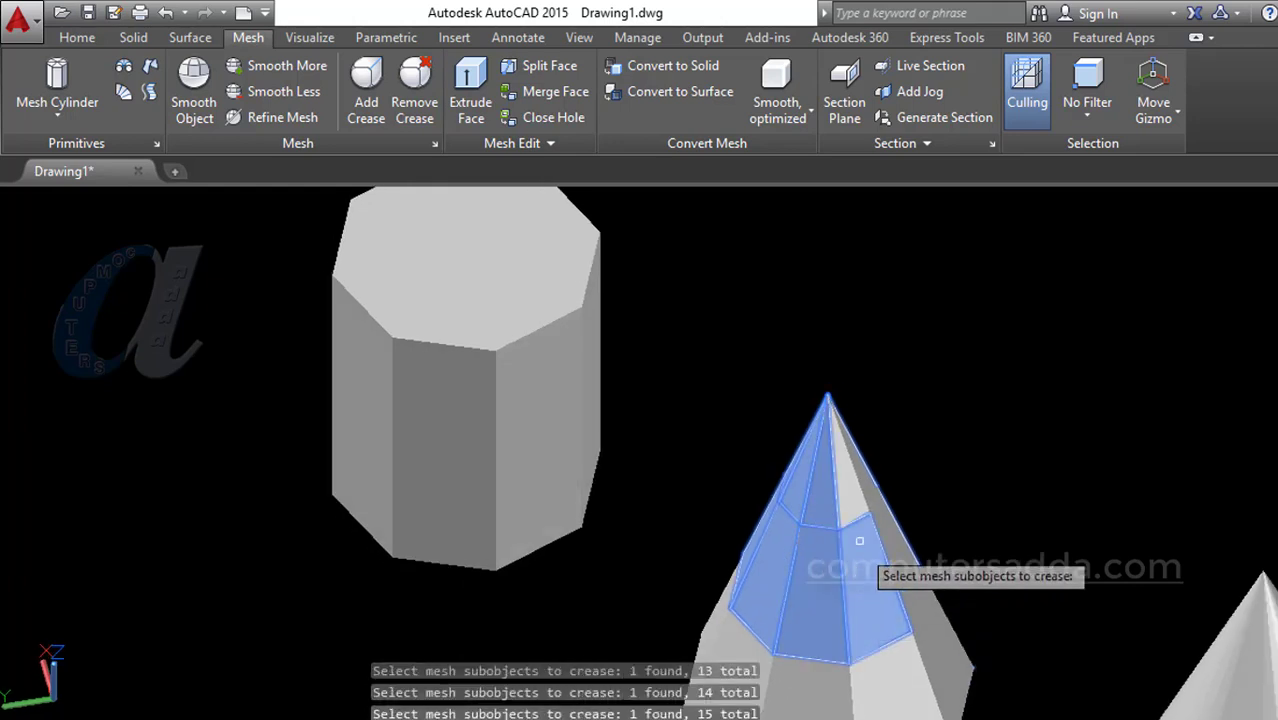
pyautogui.click(851, 494)
pyautogui.keyDown('shift'); pyautogui.moveTo(1106, 482); pyautogui.dragTo(915, 478, button='middle'); pyautogui.keyUp('shift')
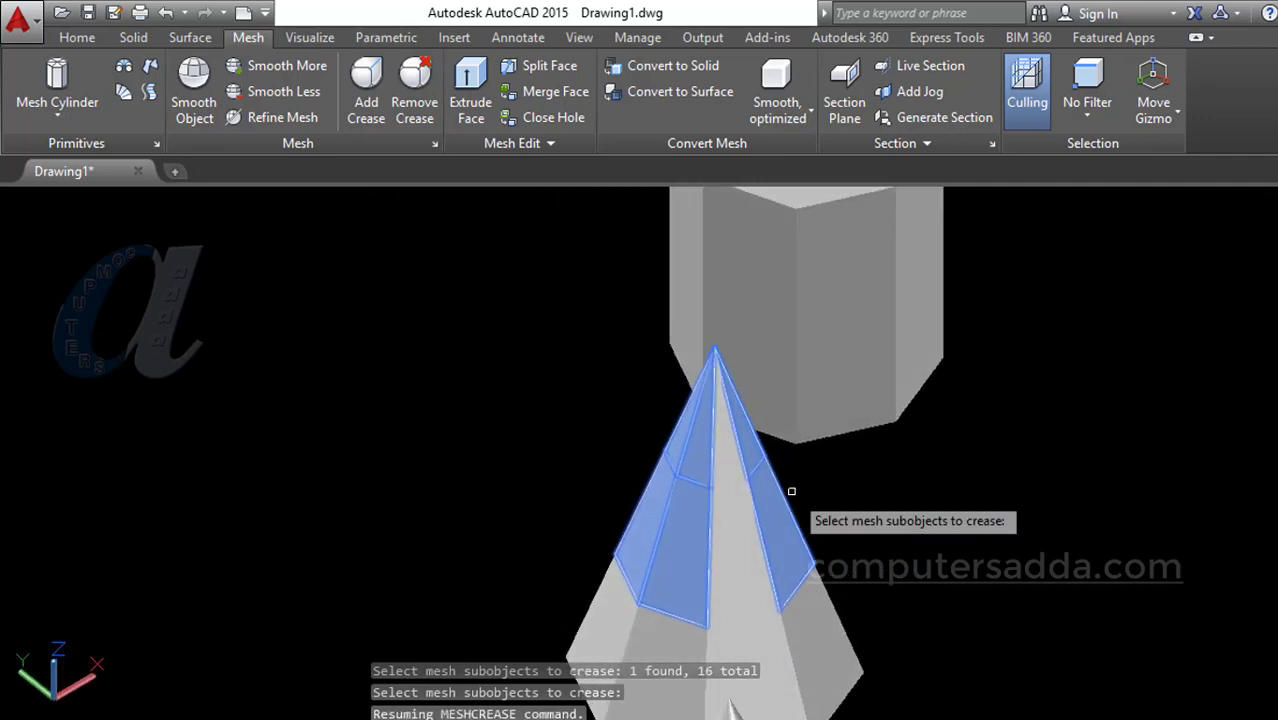
pyautogui.click(726, 460)
pyautogui.click(736, 537)
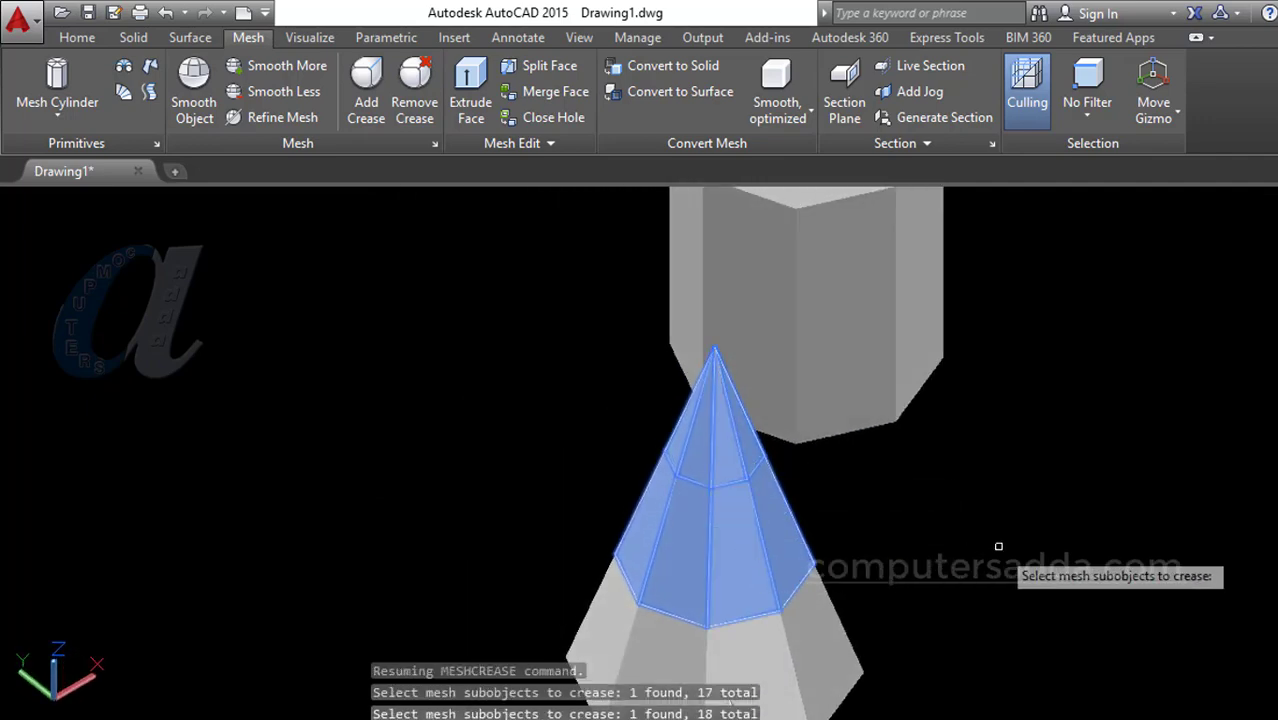
pyautogui.keyDown('shift'); pyautogui.moveTo(984, 576); pyautogui.dragTo(1203, 529, button='middle'); pyautogui.keyUp('shift')
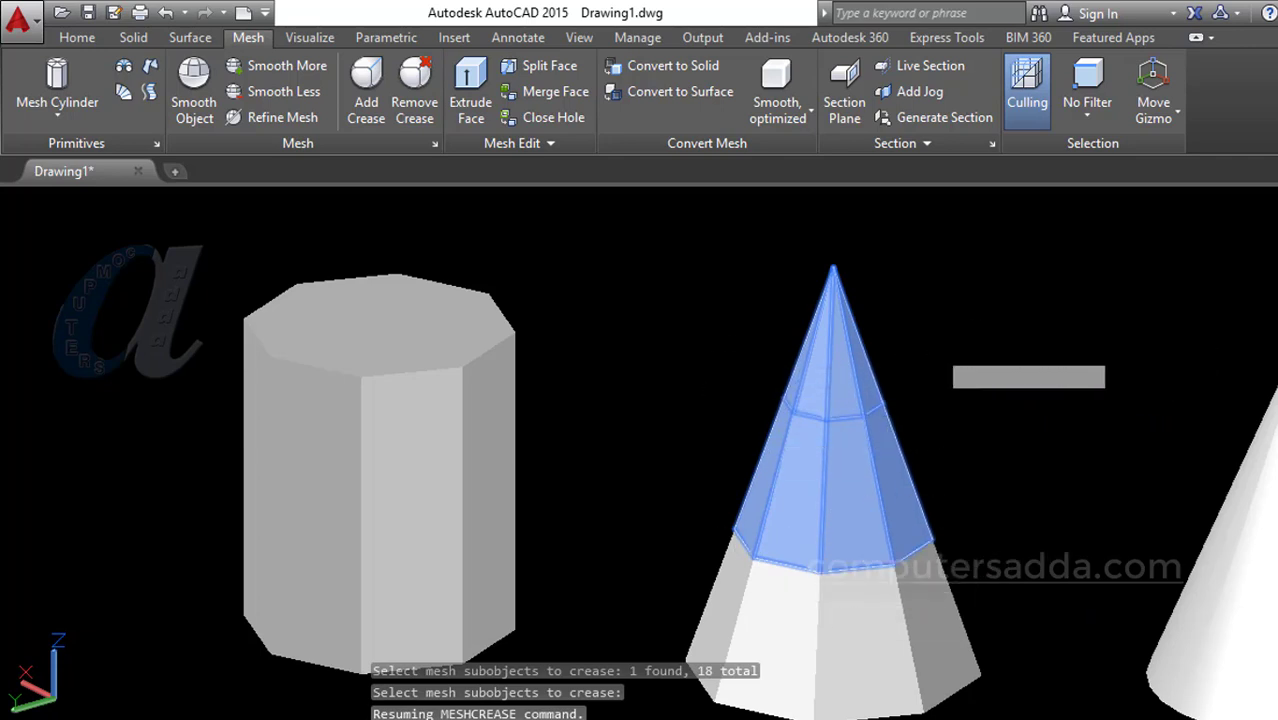
pyautogui.press('Return')
pyautogui.press('Return')
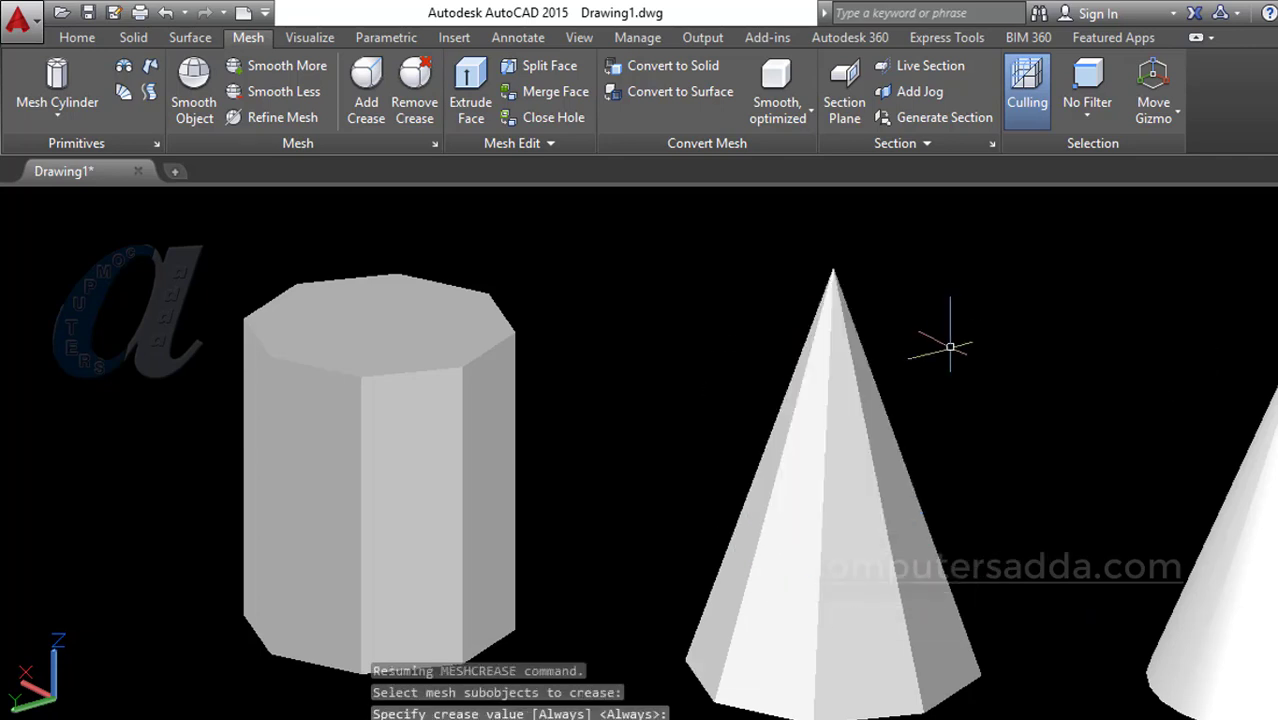
# Increase the creased mesh cone's smoothness by three levels with Smooth More
pyautogui.scroll(-4, 897, 367)
pyautogui.scroll(2, 956, 457)
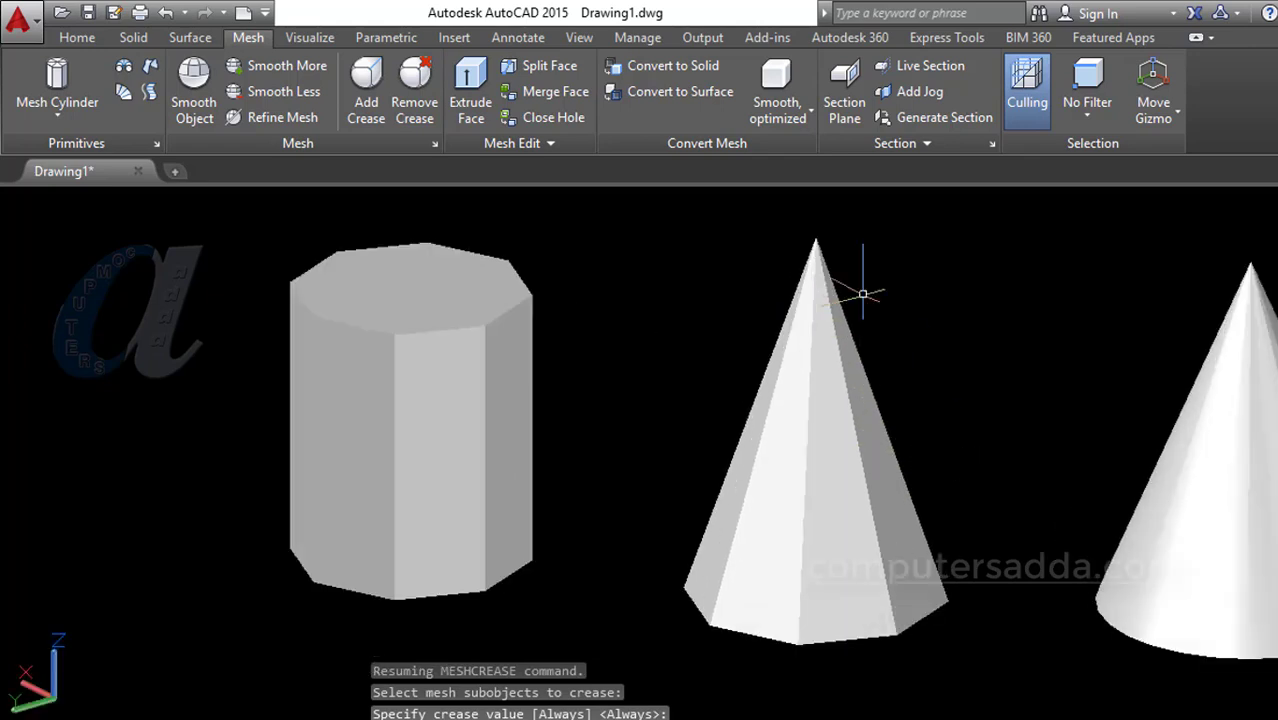
pyautogui.click(270, 61)
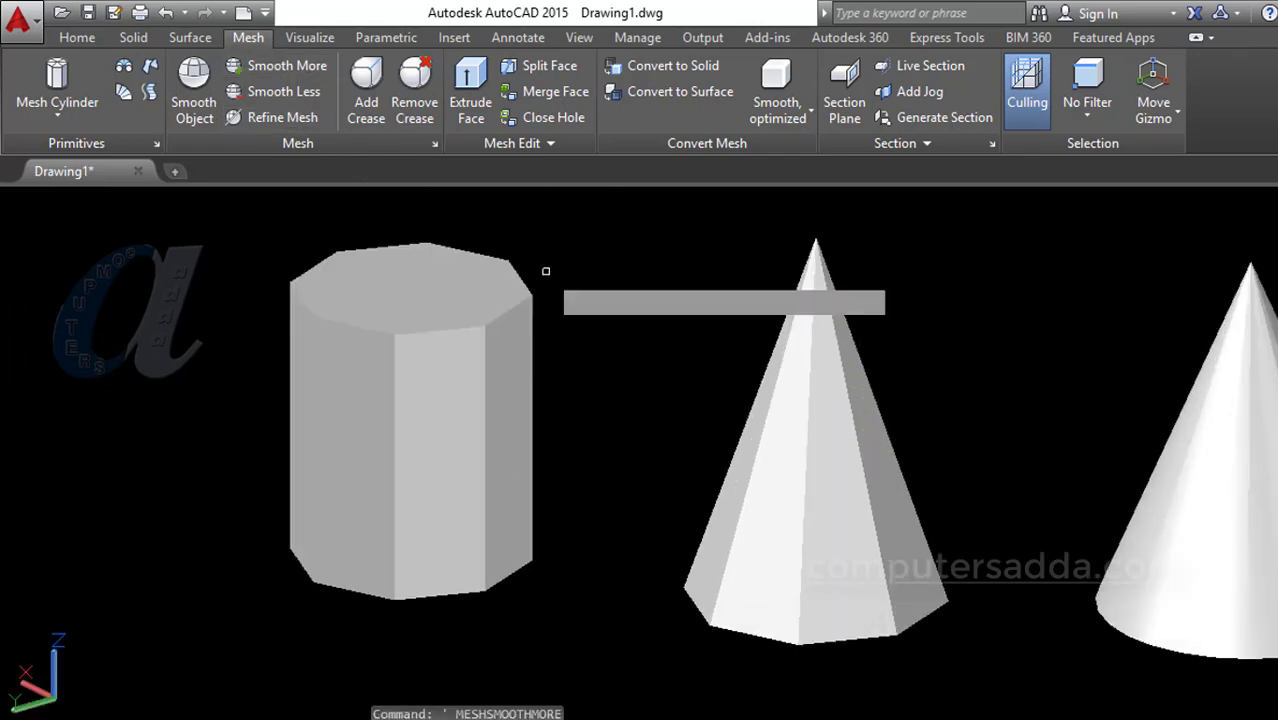
pyautogui.click(822, 438)
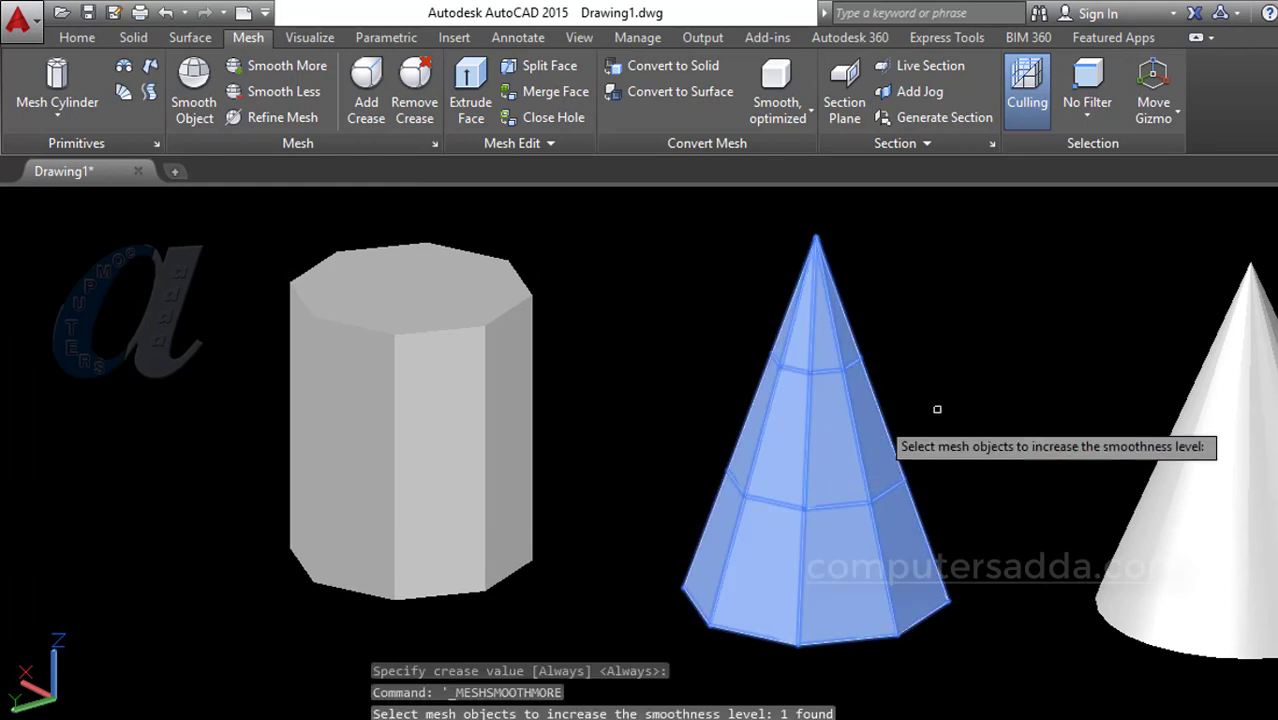
pyautogui.press('Return')
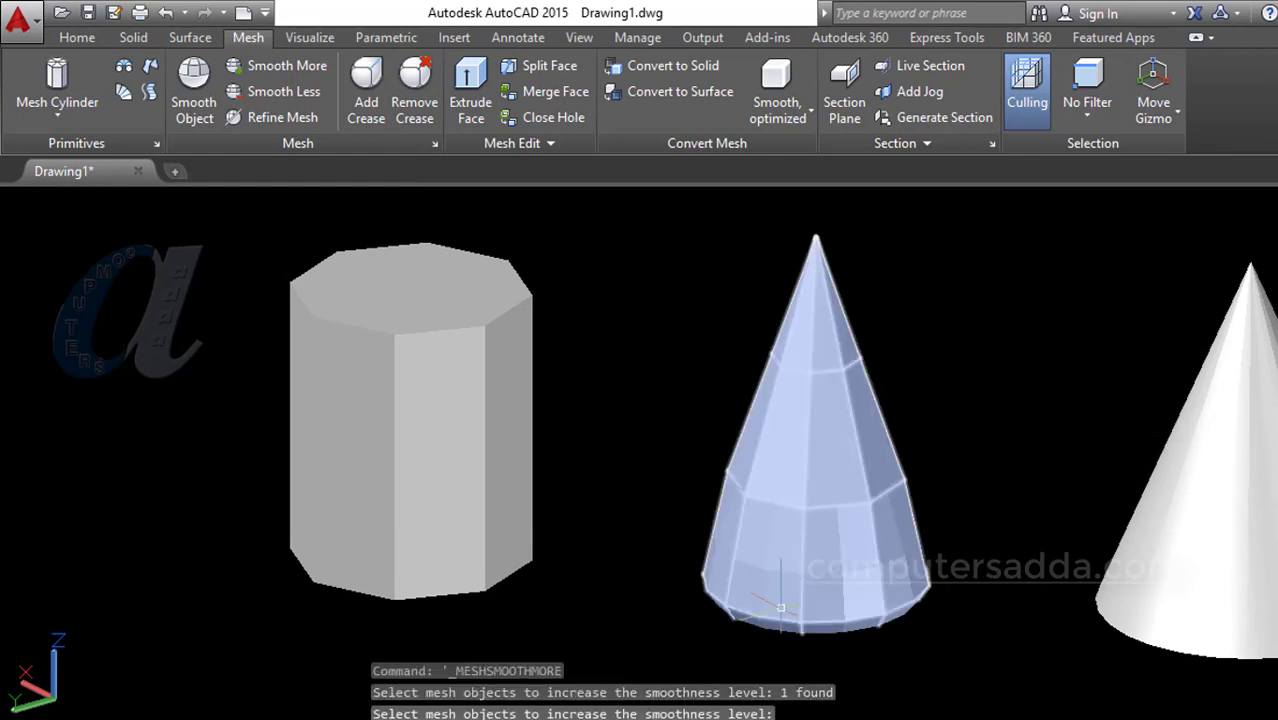
pyautogui.click(270, 70)
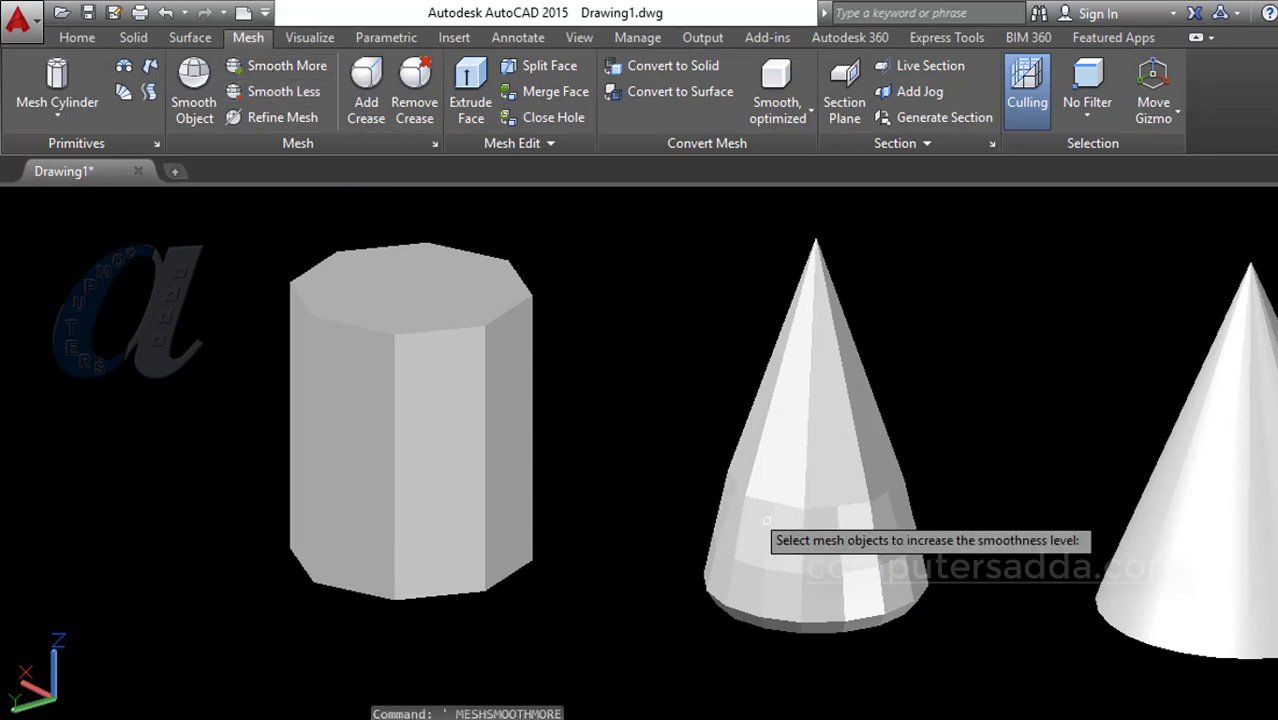
pyautogui.click(817, 577)
pyautogui.press('Return')
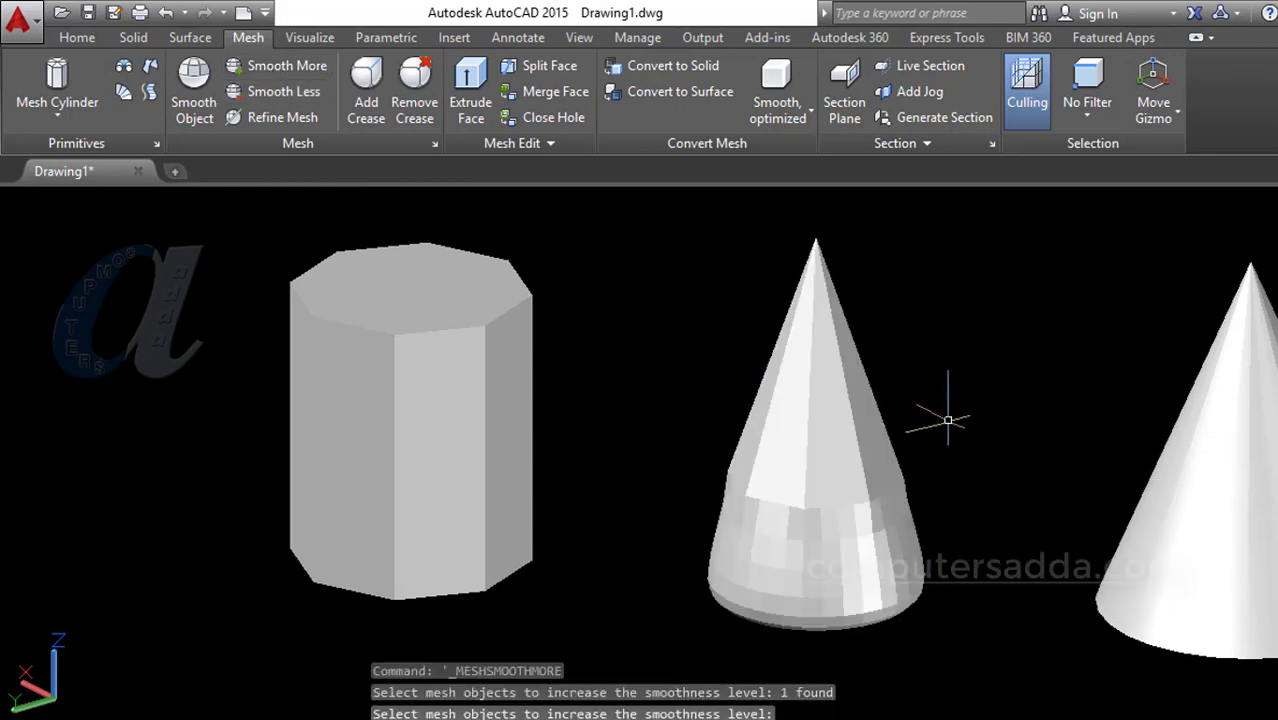
pyautogui.click(278, 70)
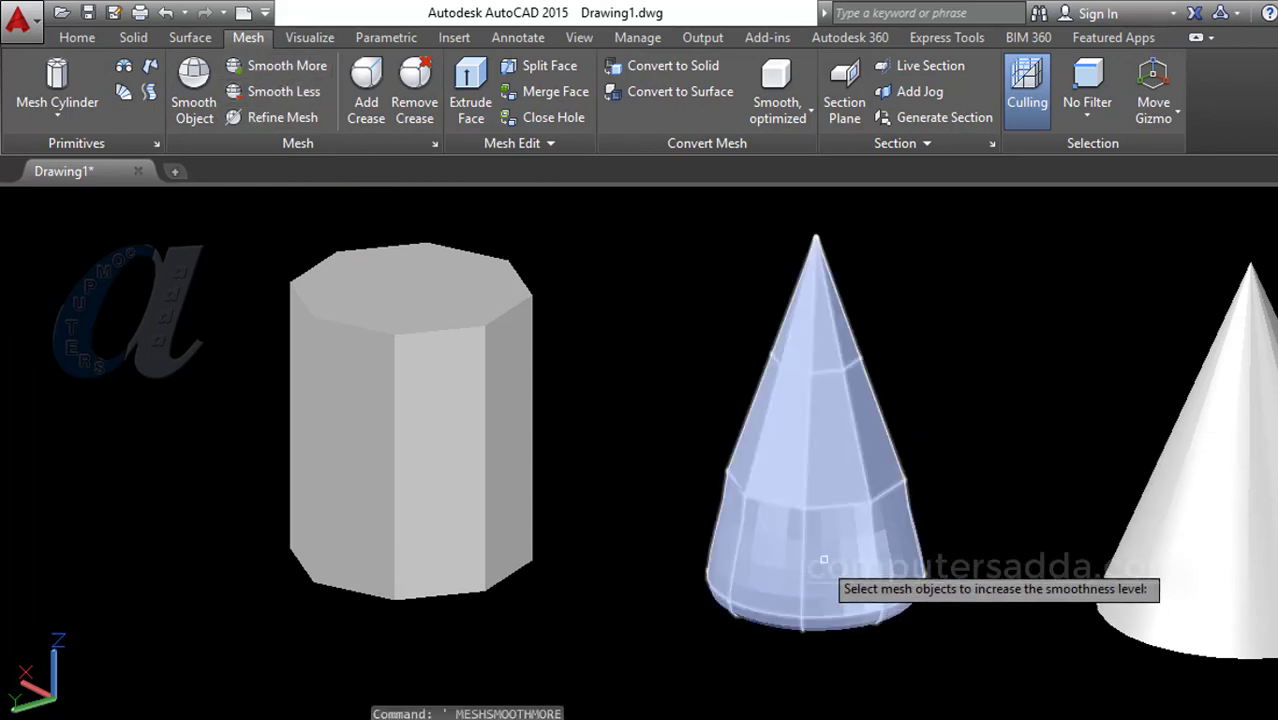
pyautogui.click(865, 570)
pyautogui.press('Return')
# Examine the transition between the mesh cone's creased upper faces and its smoothed bottom row
pyautogui.scroll(4, 828, 400)
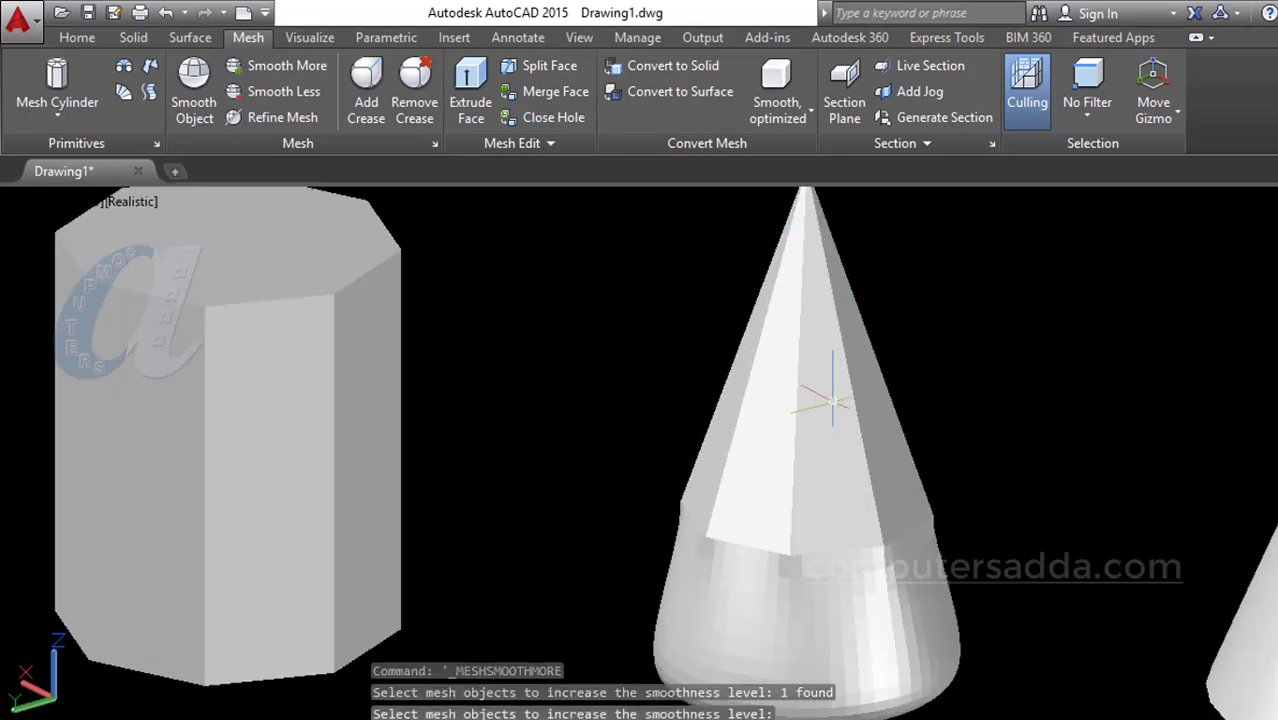
pyautogui.scroll(-5, 744, 376)
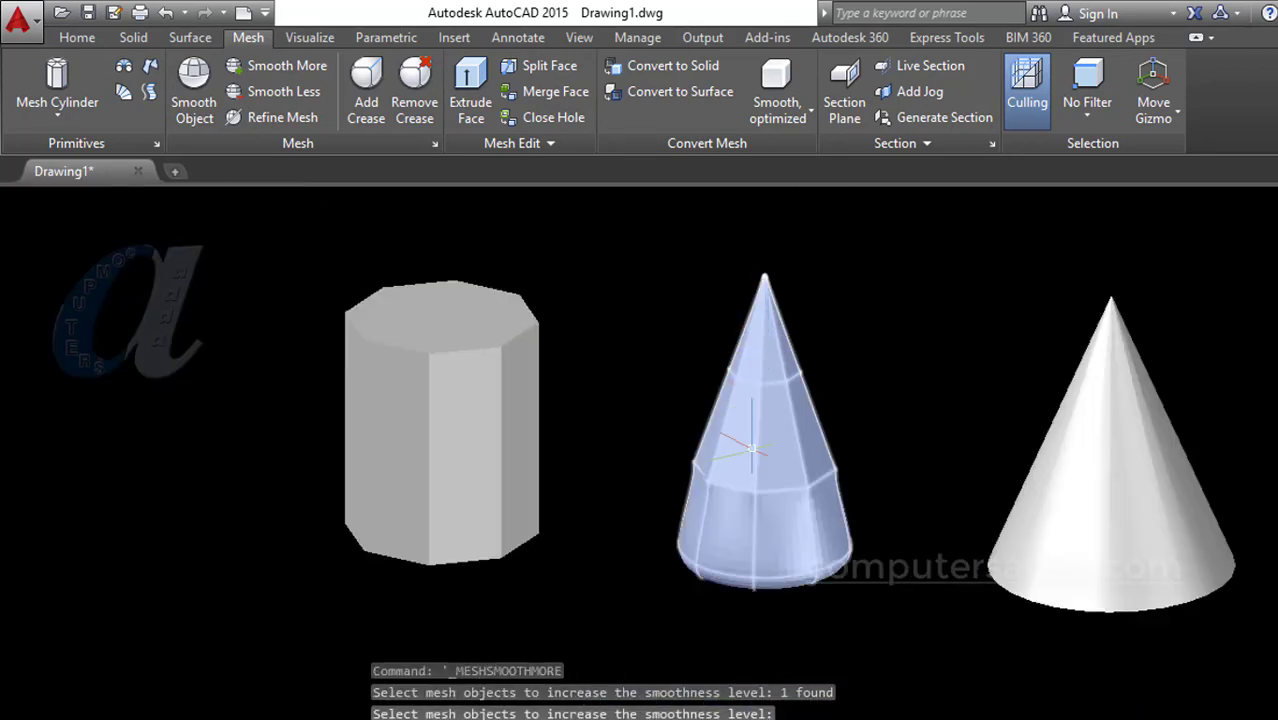
pyautogui.press('Return')
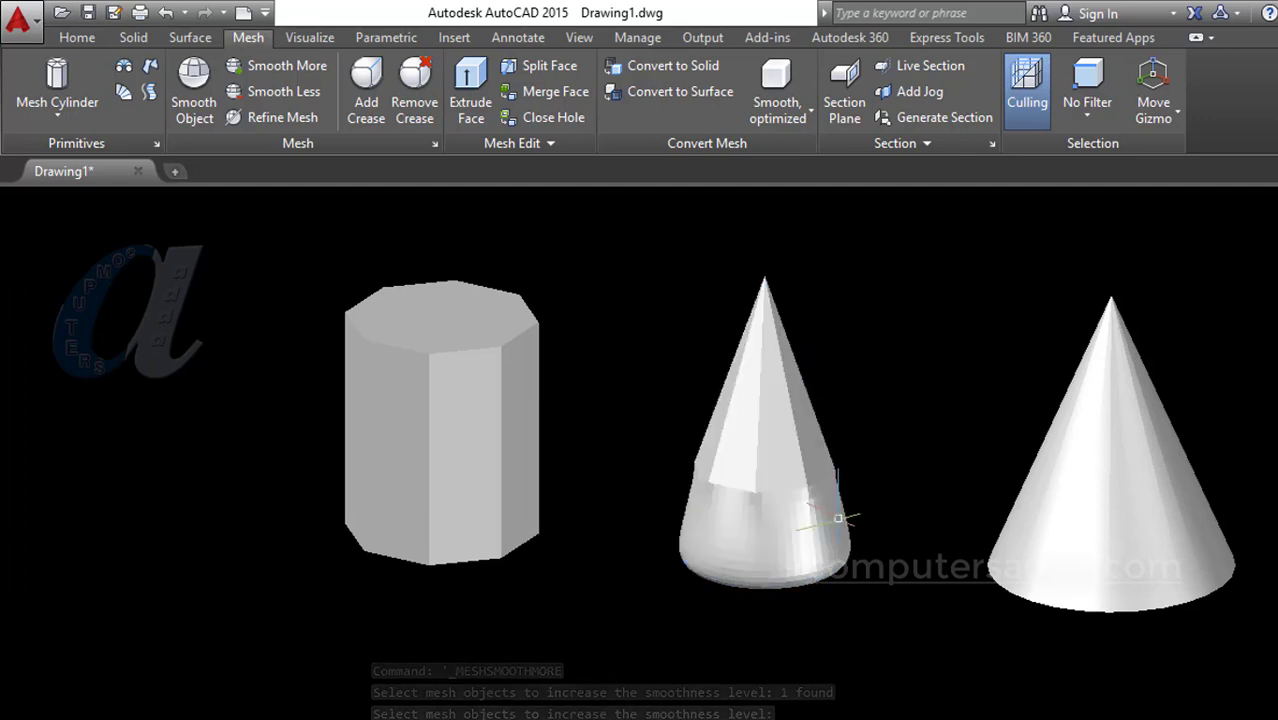
pyautogui.scroll(4, 852, 510)
pyautogui.scroll(-5, 849, 515)
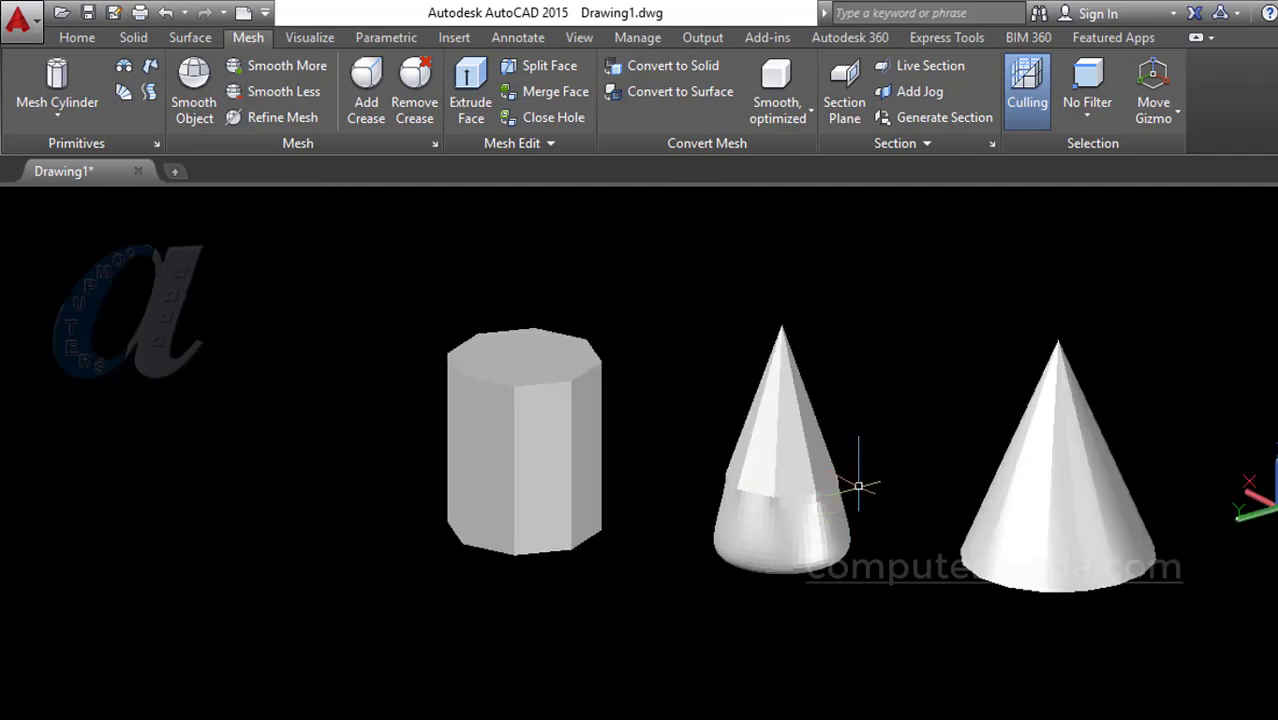
pyautogui.scroll(4, 856, 471)
pyautogui.scroll(-2, 860, 468)
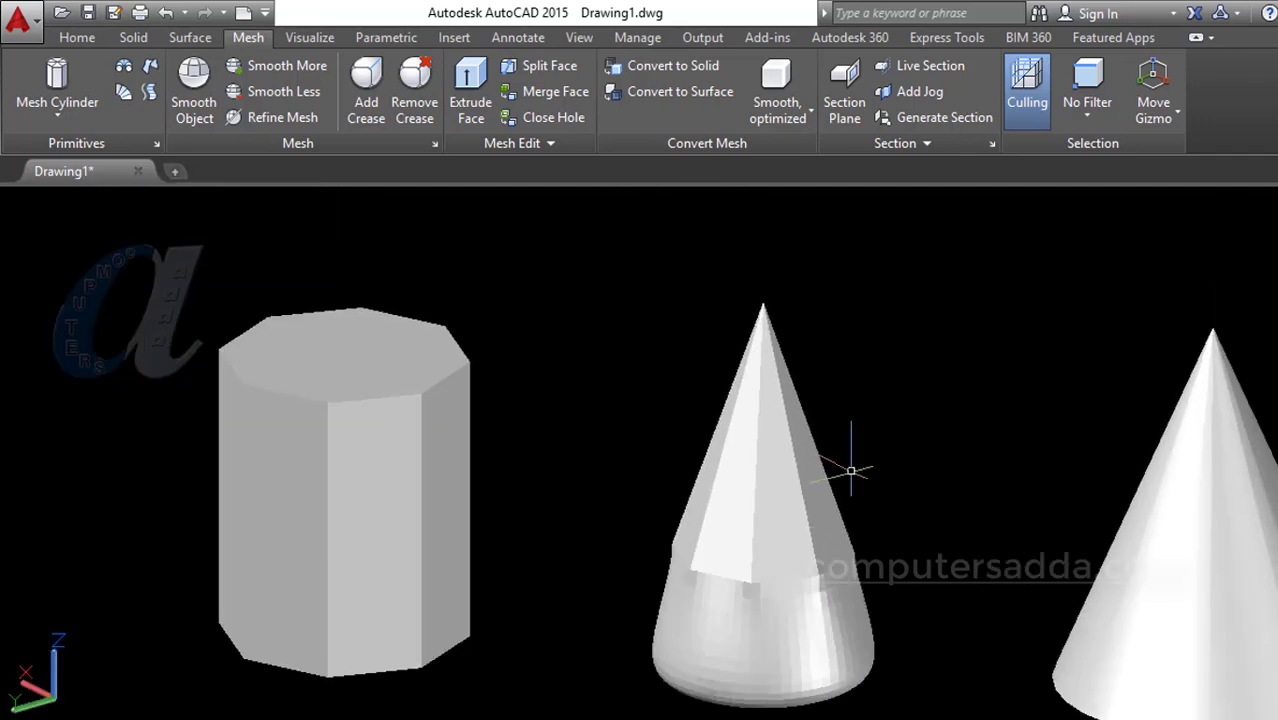
# Start Remove Crease and pick the top and middle-row faces on two adjacent front sides of the mesh cone
pyautogui.click(405, 128)
pyautogui.click(736, 458)
pyautogui.click(746, 426)
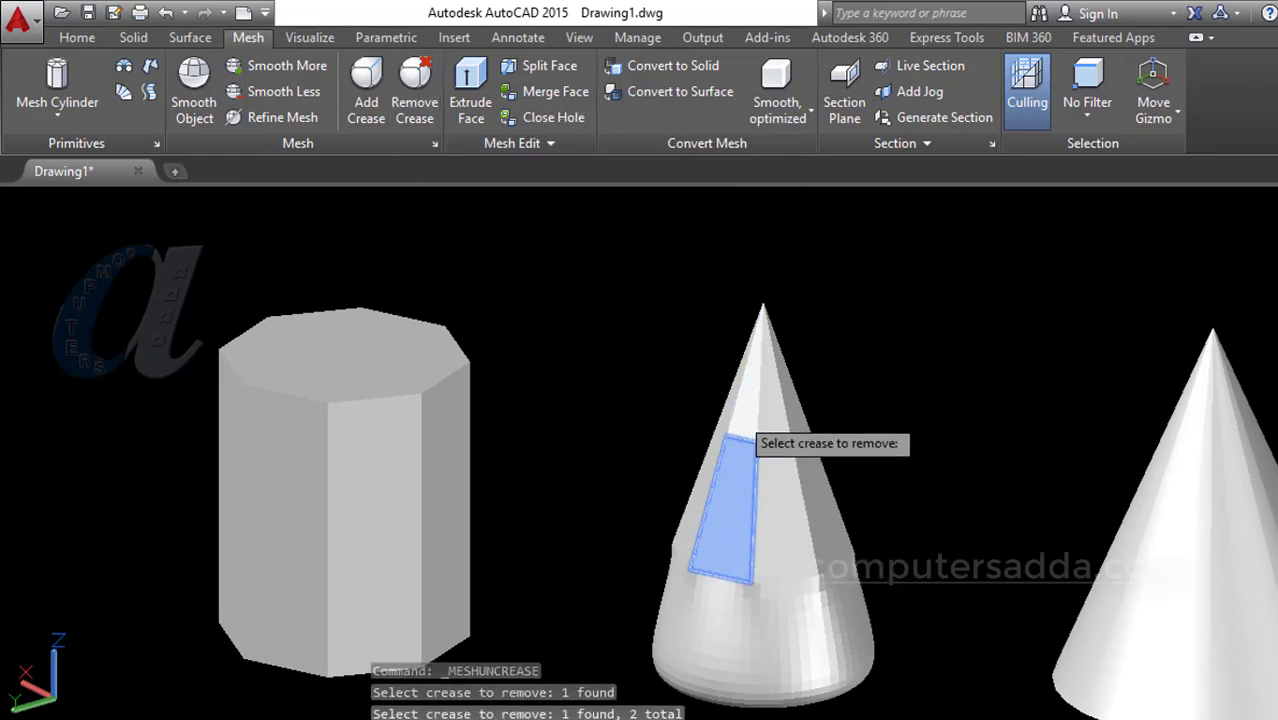
pyautogui.click(745, 419)
pyautogui.click(772, 440)
pyautogui.click(776, 502)
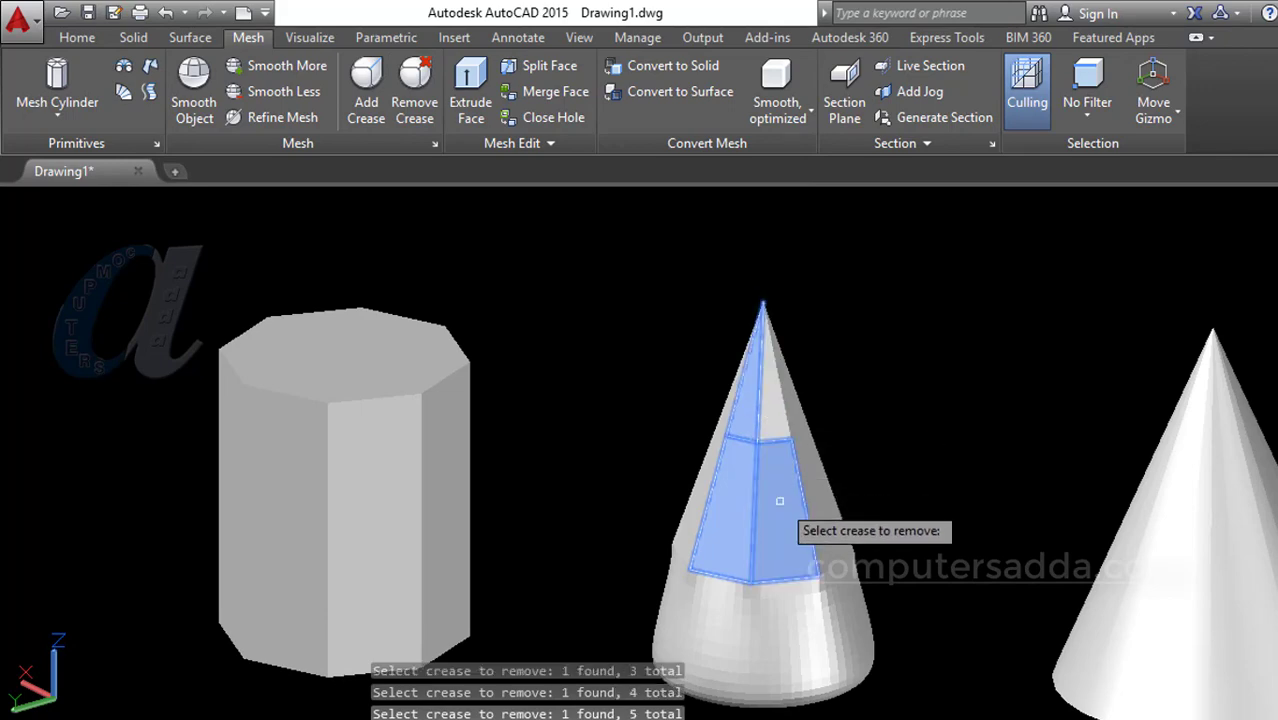
pyautogui.click(798, 510)
# Add the top and middle-row faces on the next sides around the mesh cone to the crease-removal selection
pyautogui.keyDown('shift'); pyautogui.moveTo(941, 447); pyautogui.dragTo(720, 460); pyautogui.keyUp('shift')
pyautogui.click(611, 500)
pyautogui.click(613, 590)
pyautogui.click(655, 590)
pyautogui.keyDown('shift'); pyautogui.moveTo(700, 560); pyautogui.dragTo(520, 550, button='middle'); pyautogui.keyUp('shift')
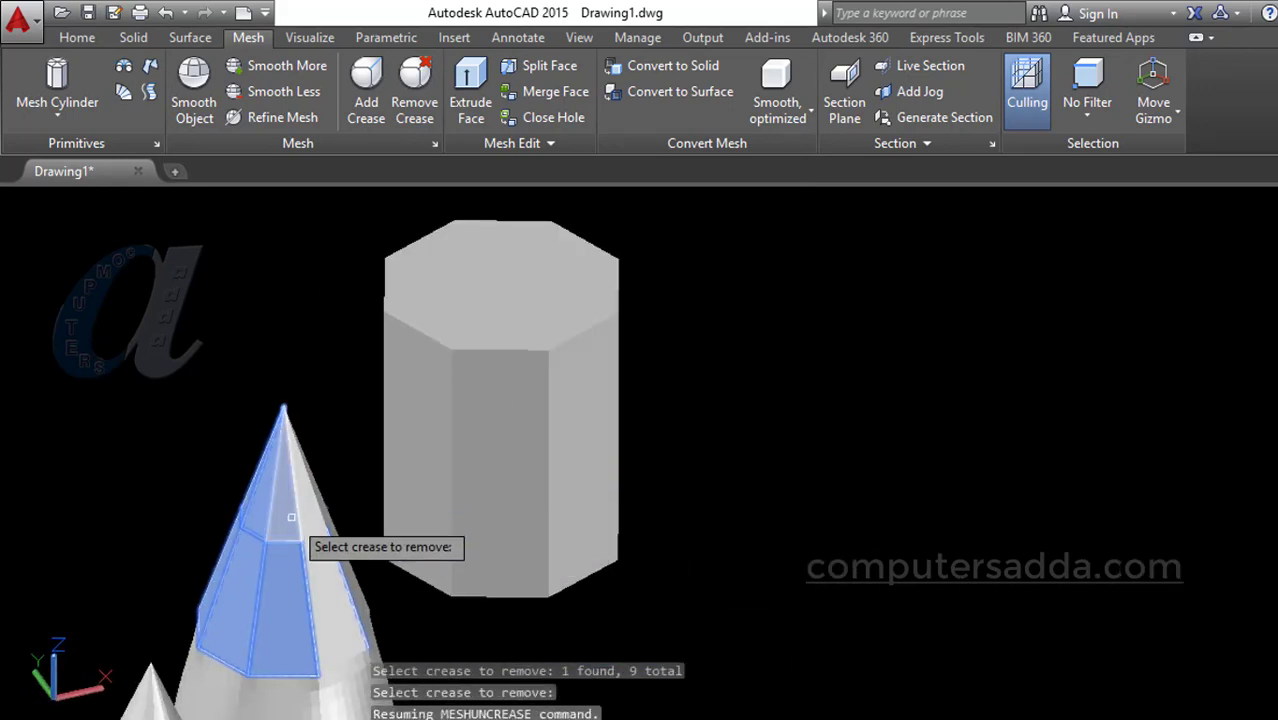
pyautogui.click(289, 514)
pyautogui.click(332, 595)
pyautogui.click(313, 520)
pyautogui.click(313, 520)
# Extend the crease-removal selection to the upper two rows of faces on the mesh cone's far sides
pyautogui.keyDown('shift'); pyautogui.moveTo(768, 607); pyautogui.dragTo(556, 602, button='middle'); pyautogui.keyUp('shift')
pyautogui.moveTo(101, 246); pyautogui.dragTo(279, 441, button='middle')
pyautogui.scroll(2, 279, 441)
pyautogui.click(303, 380)
pyautogui.click(340, 375)
pyautogui.click(325, 484)
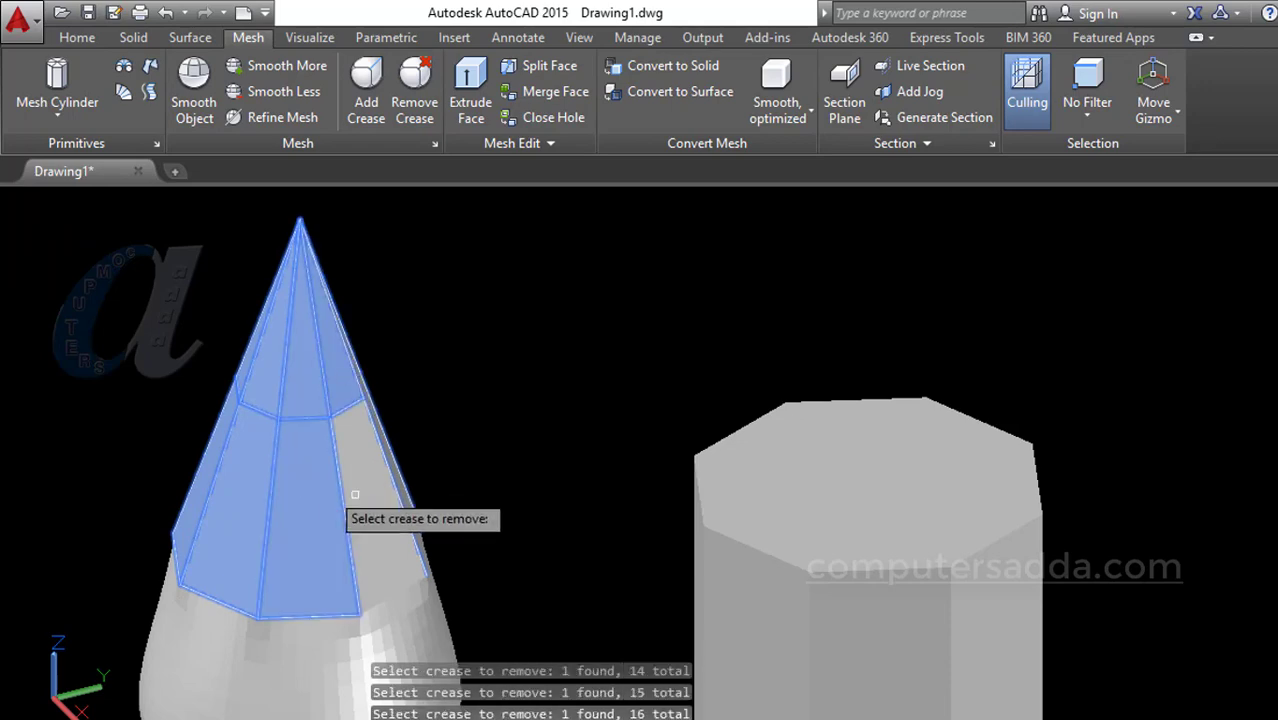
pyautogui.click(358, 501)
pyautogui.click(358, 501)
# Pick the last creased faces in the upper two rows and remove all the selected creases from the mesh cone
pyautogui.keyDown('shift'); pyautogui.moveTo(620, 430); pyautogui.dragTo(300, 440, button='middle'); pyautogui.keyUp('shift')
pyautogui.scroll(1, 611, 228)
pyautogui.click(622, 245)
pyautogui.click(642, 425)
pyautogui.scroll(-4, 755, 550)
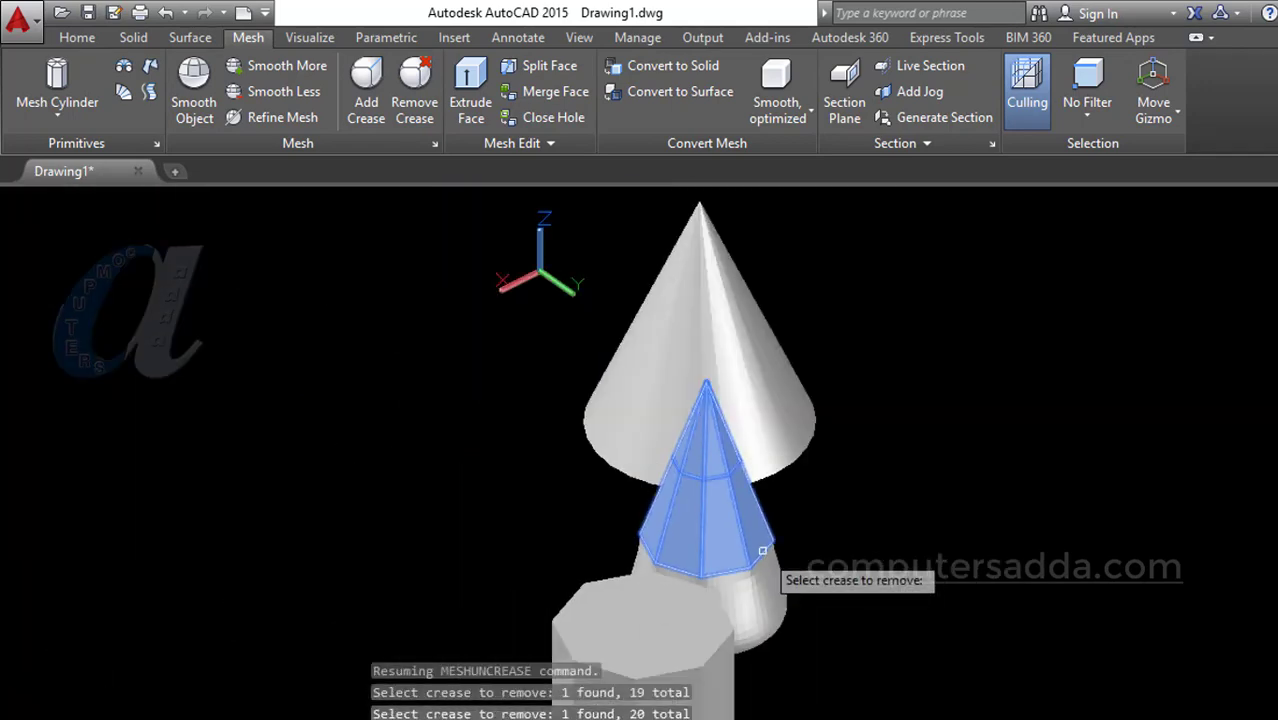
pyautogui.keyDown('shift'); pyautogui.moveTo(762, 548); pyautogui.dragTo(1000, 525, button='middle'); pyautogui.keyUp('shift')
pyautogui.press('Return')
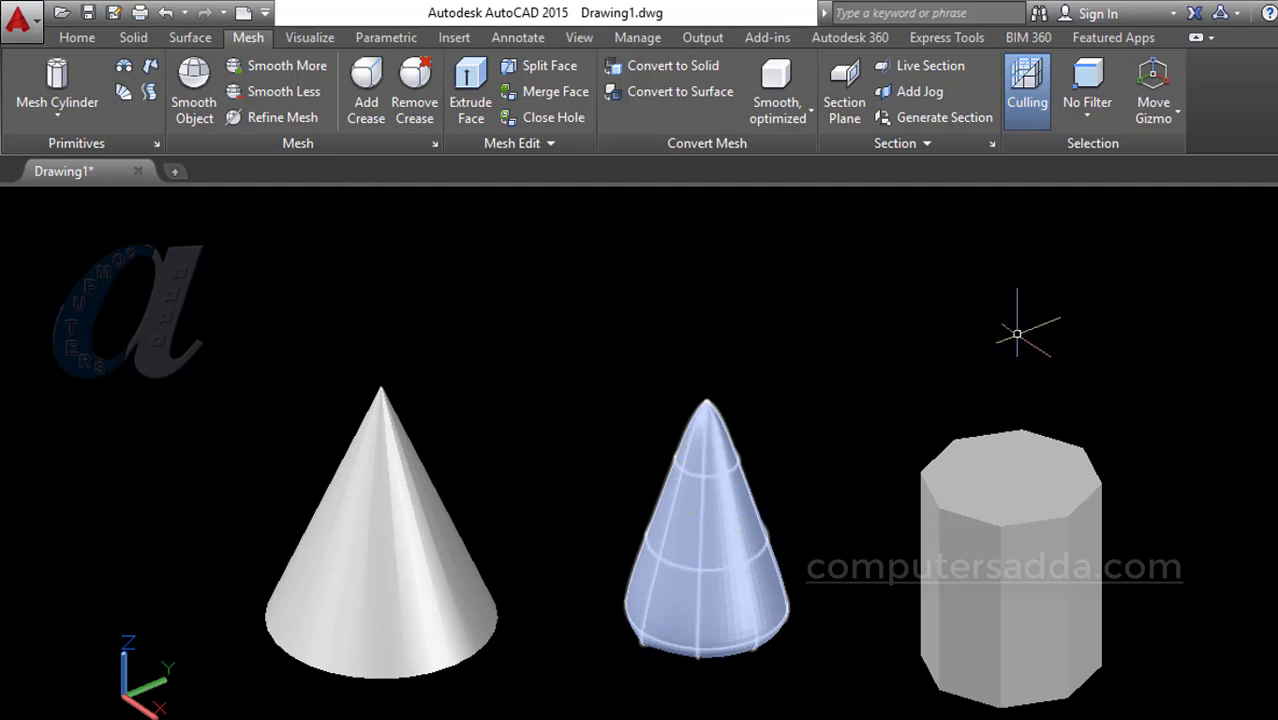
pyautogui.press('Return')
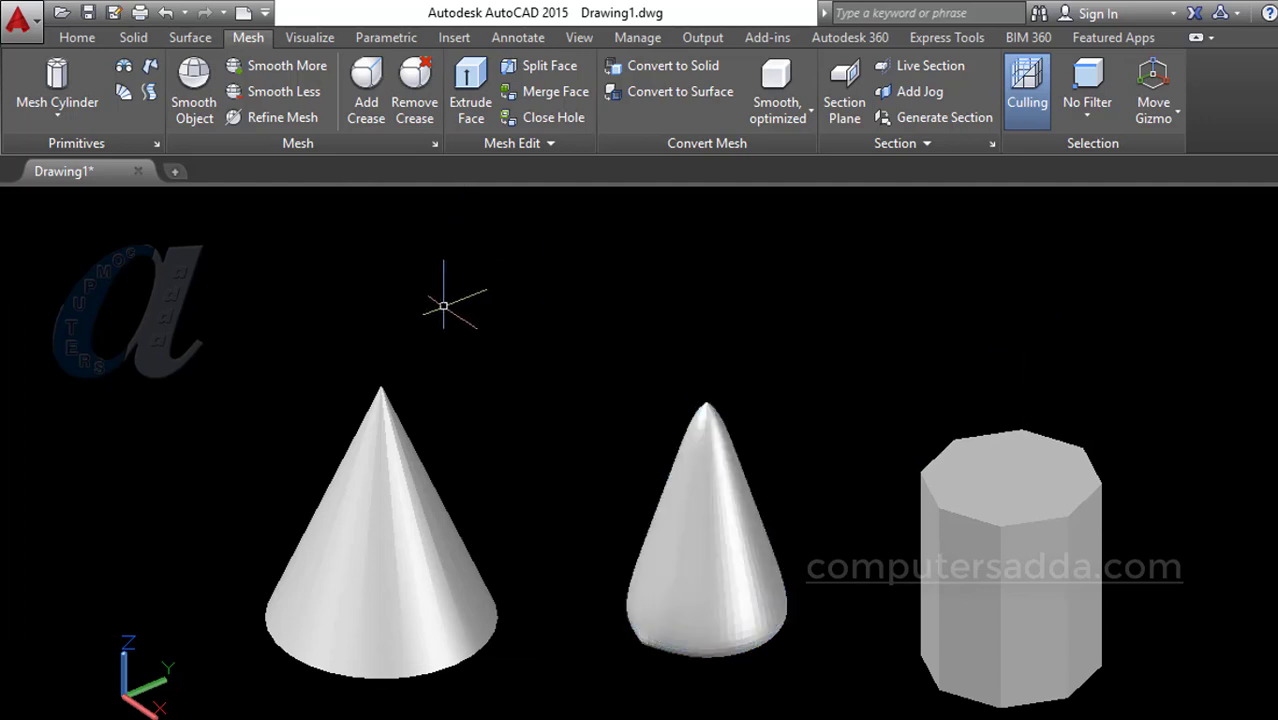